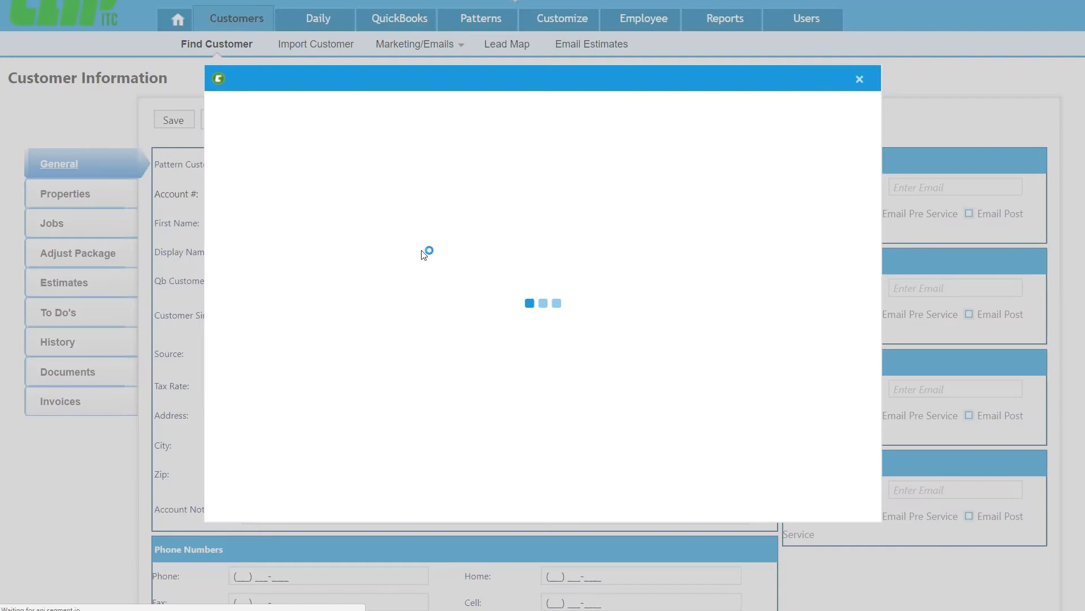
Set the new customer's status to Hold and mark the customer as a lead
left_click(263, 124)
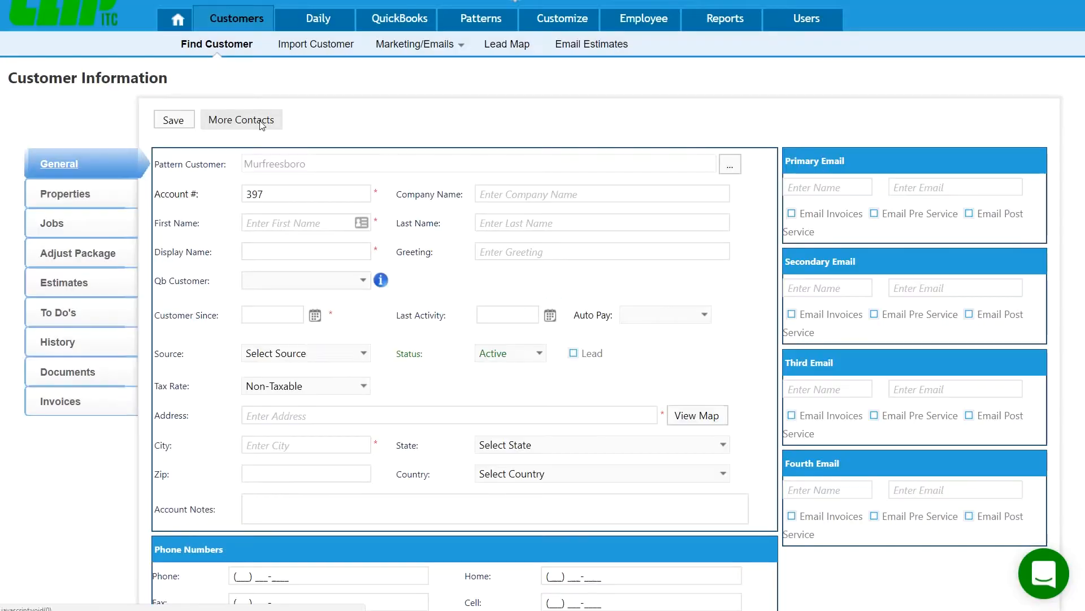
left_click(494, 354)
left_click(508, 390)
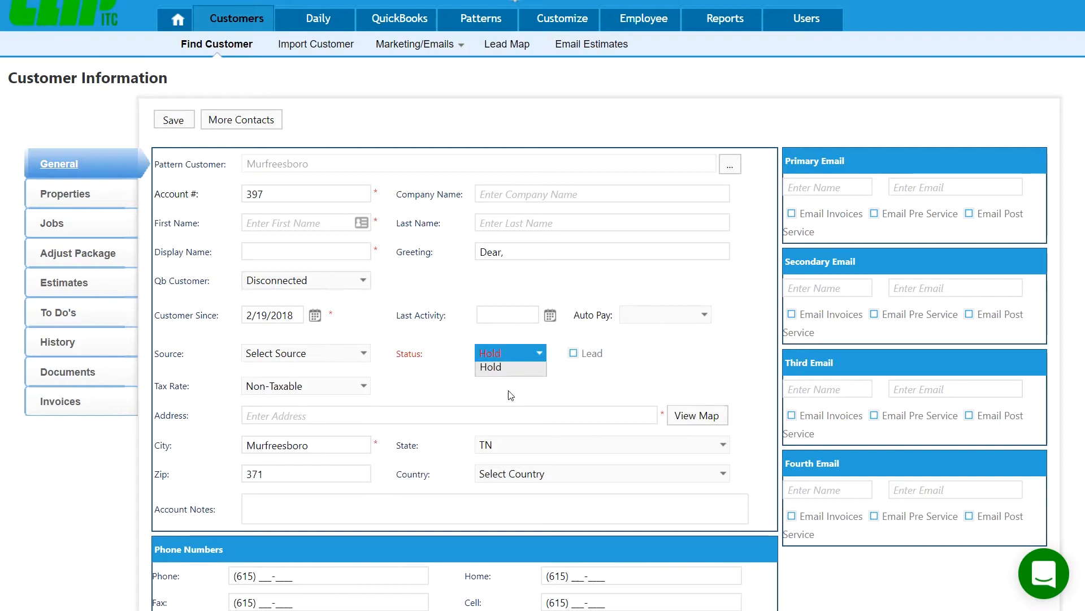
left_click(574, 353)
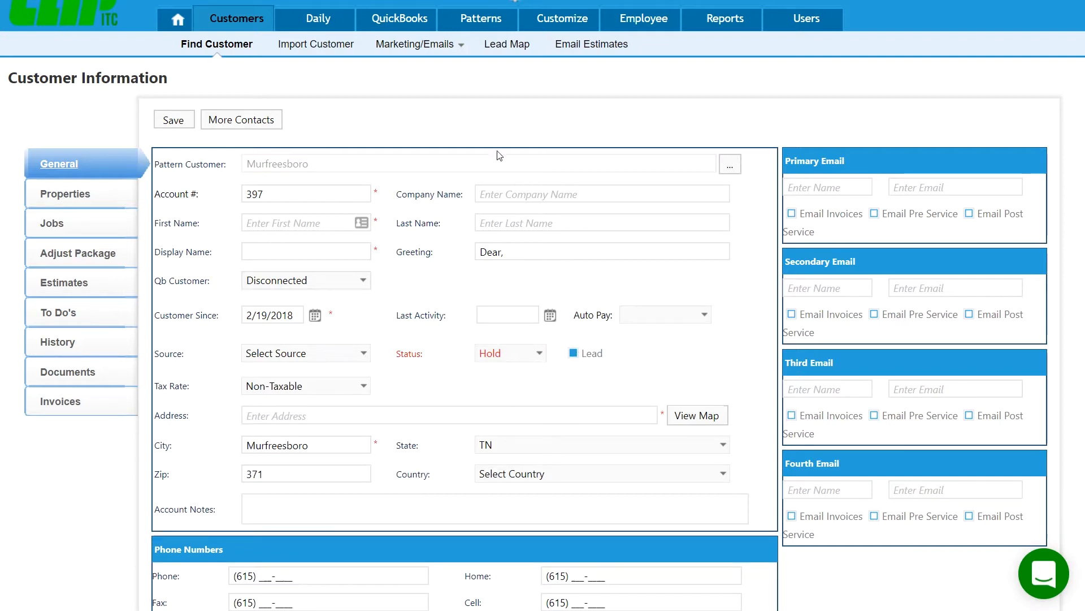
Locate the lead's street address on the Lead Map and view the account details of the nearby customer marker west of Porterfield Rd
left_click(509, 50)
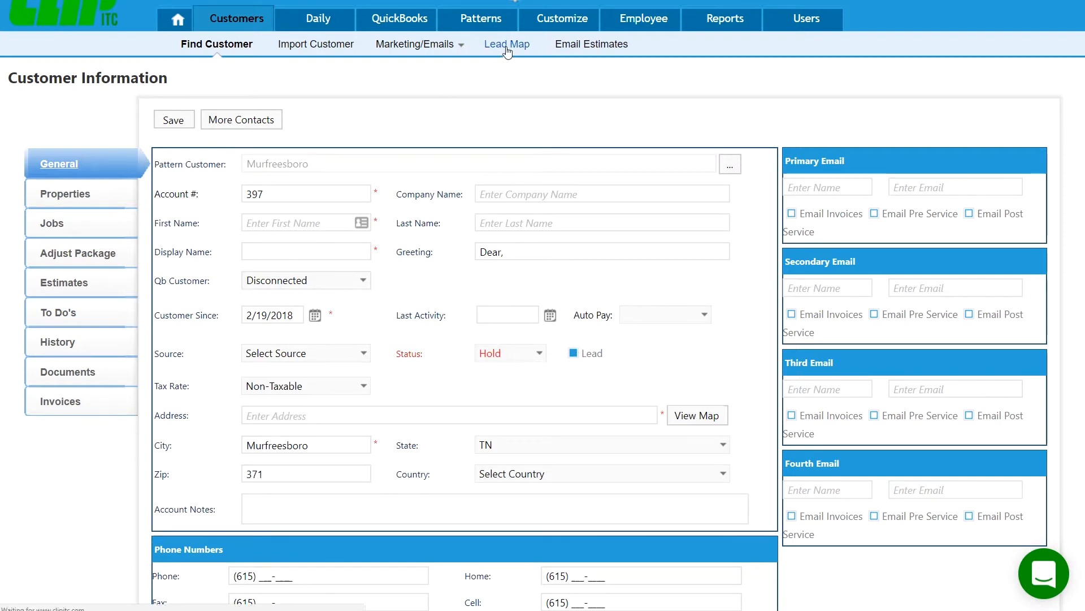
left_click(385, 105)
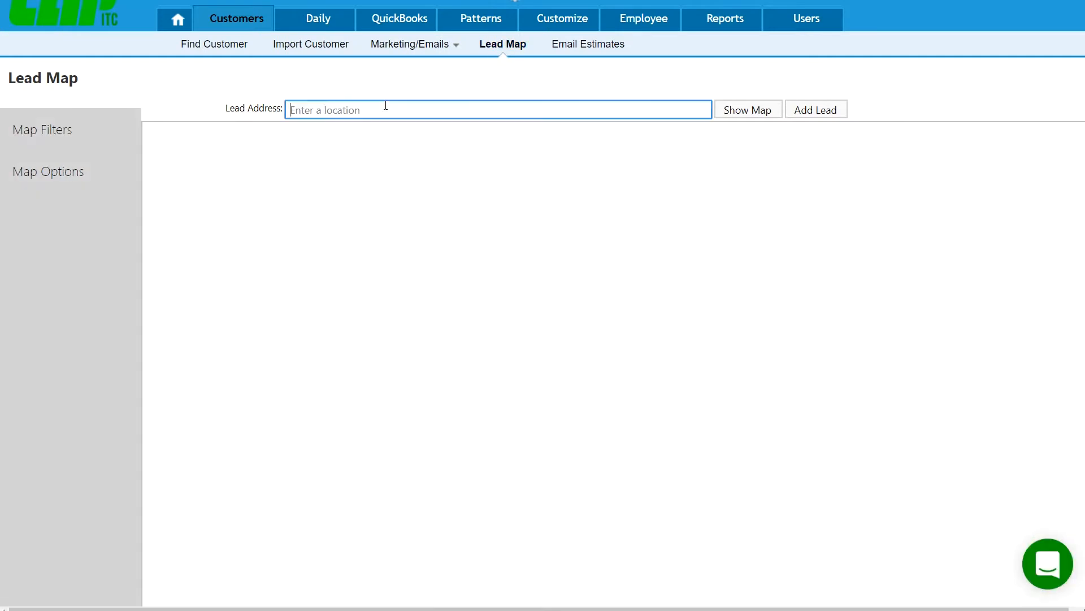
type("1973")
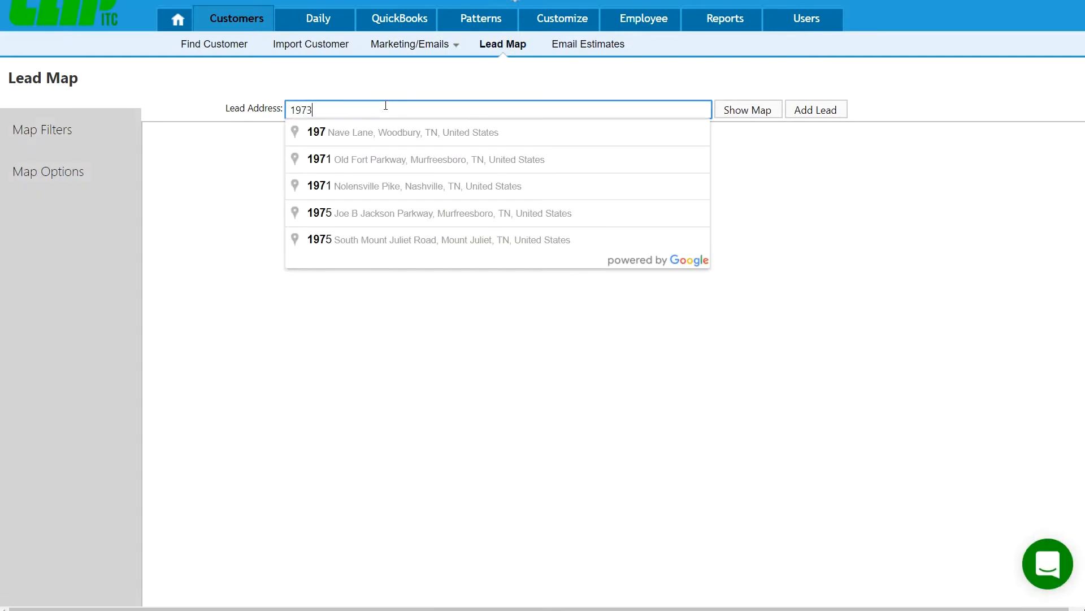
left_click(409, 133)
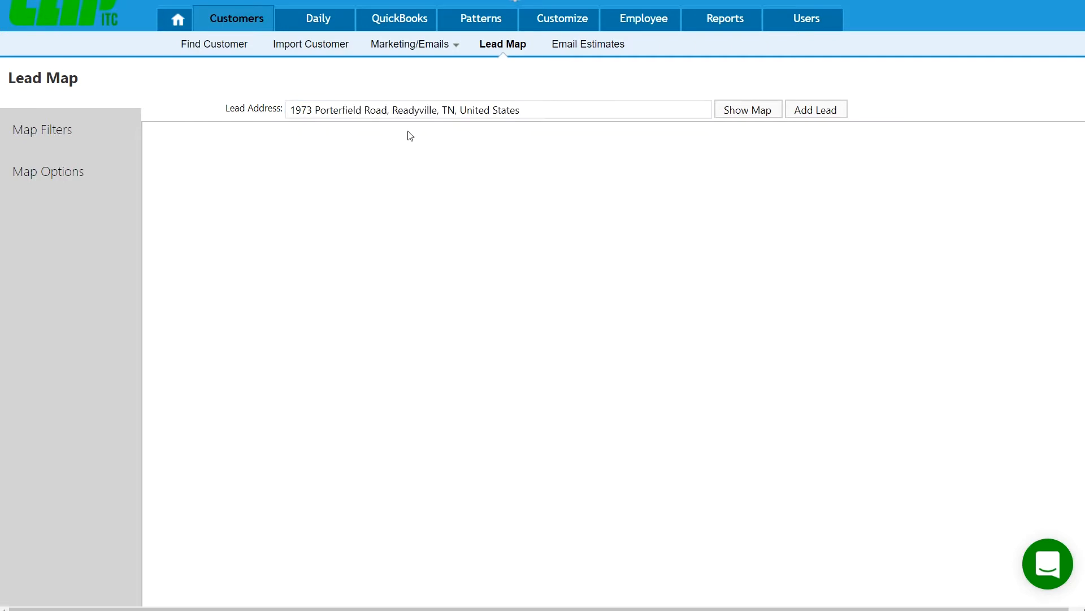
left_click(741, 111)
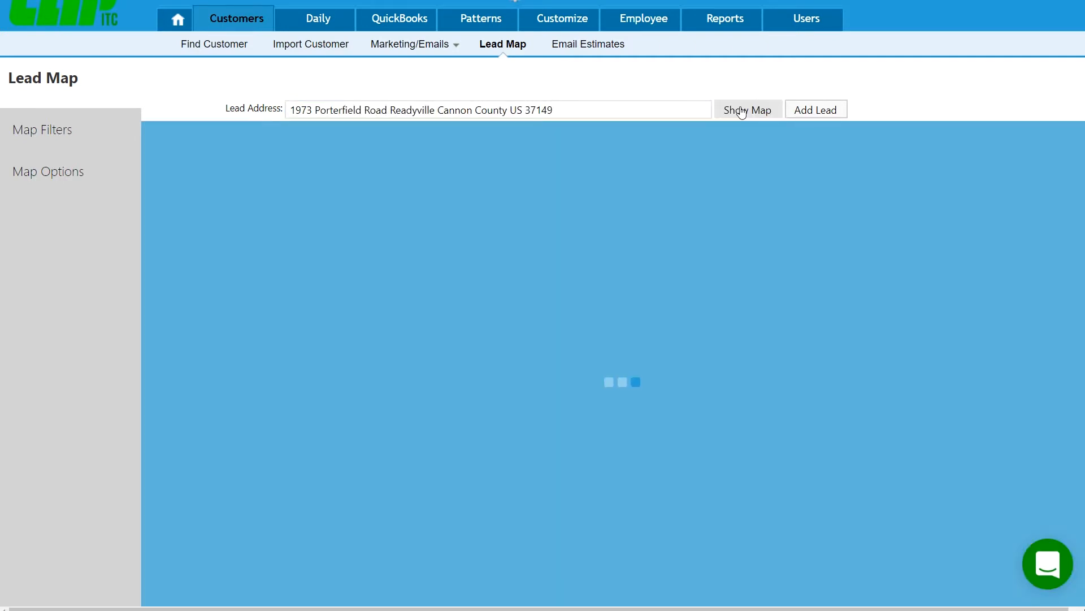
scroll(628, 266, "down", 3)
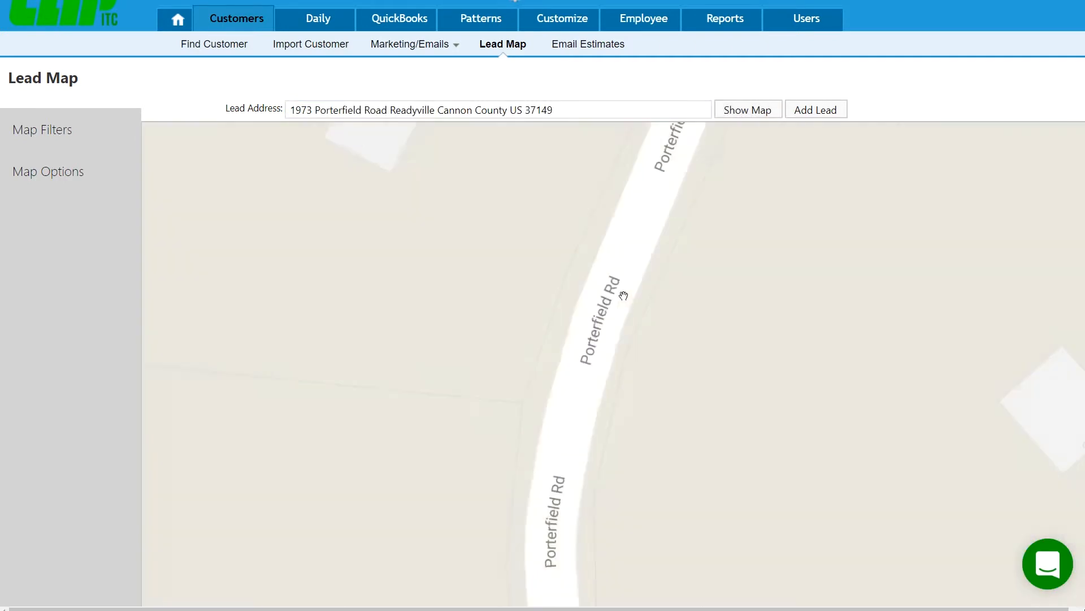
scroll(614, 294, "down", 2)
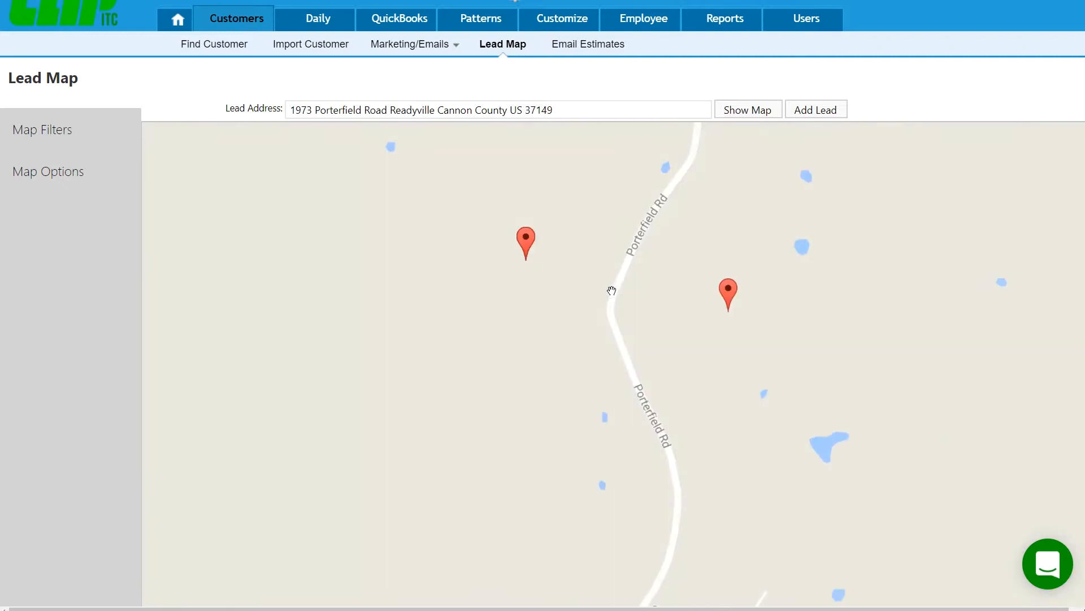
left_click(525, 240)
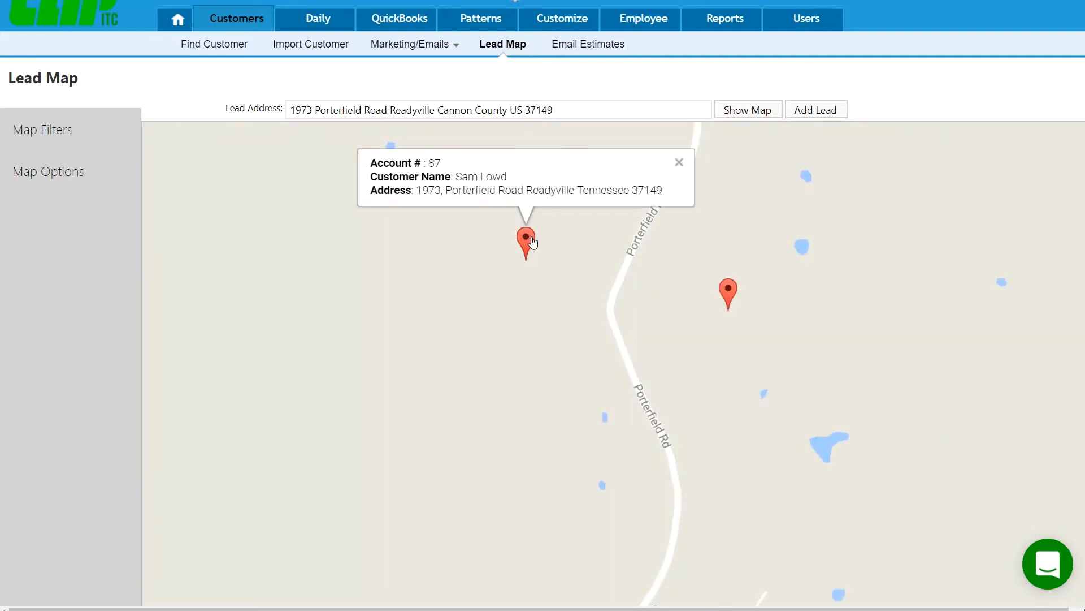
Start adding a lead for the mapped address and enter the lead's first and last name
left_click(828, 112)
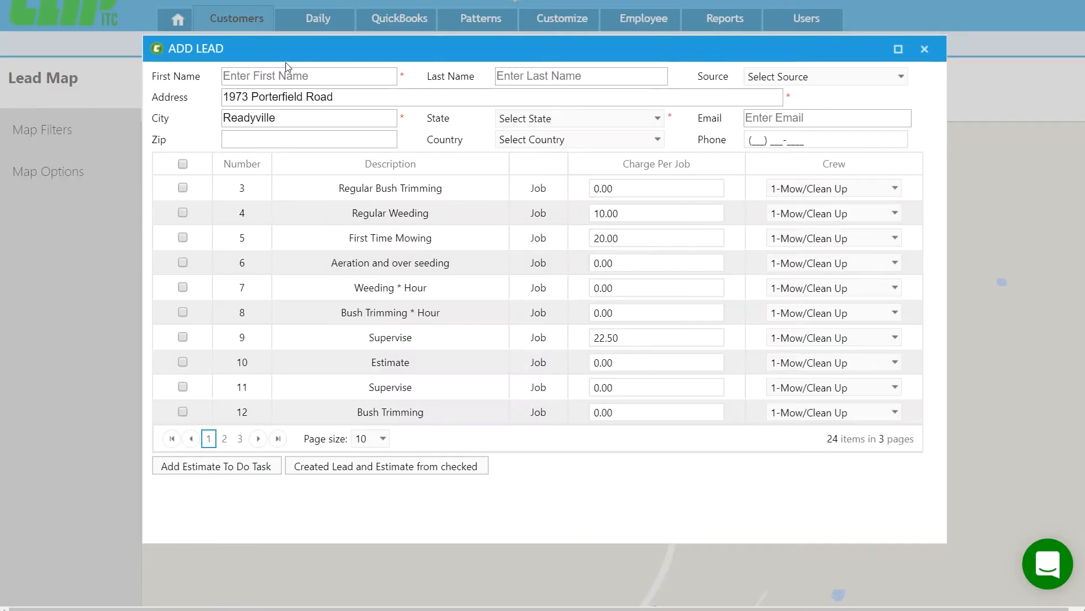
left_click(313, 74)
type("D")
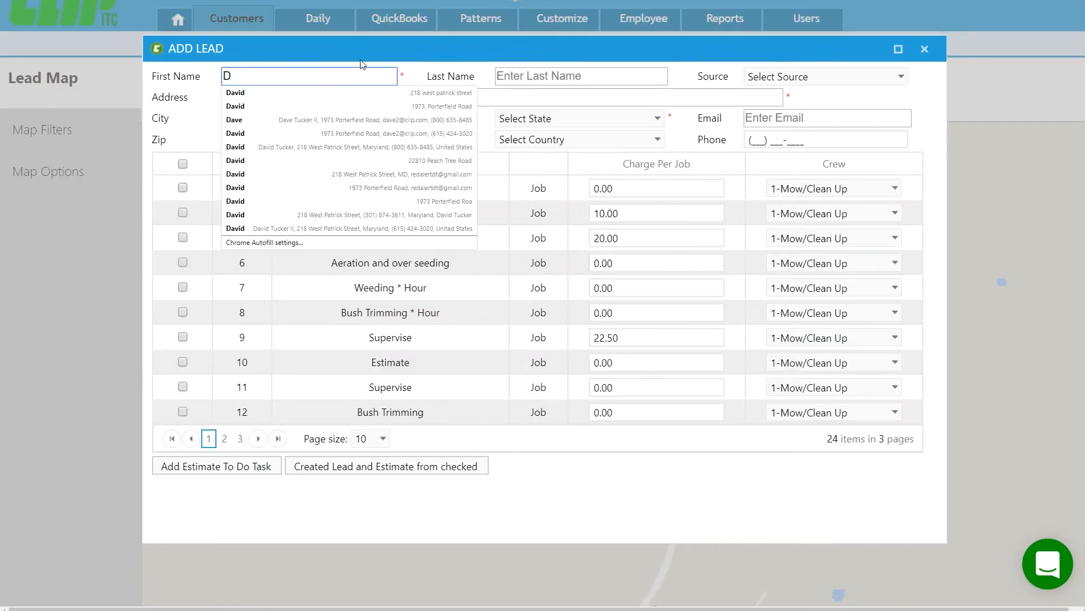
type("ave")
key("Tab")
type("Lea")
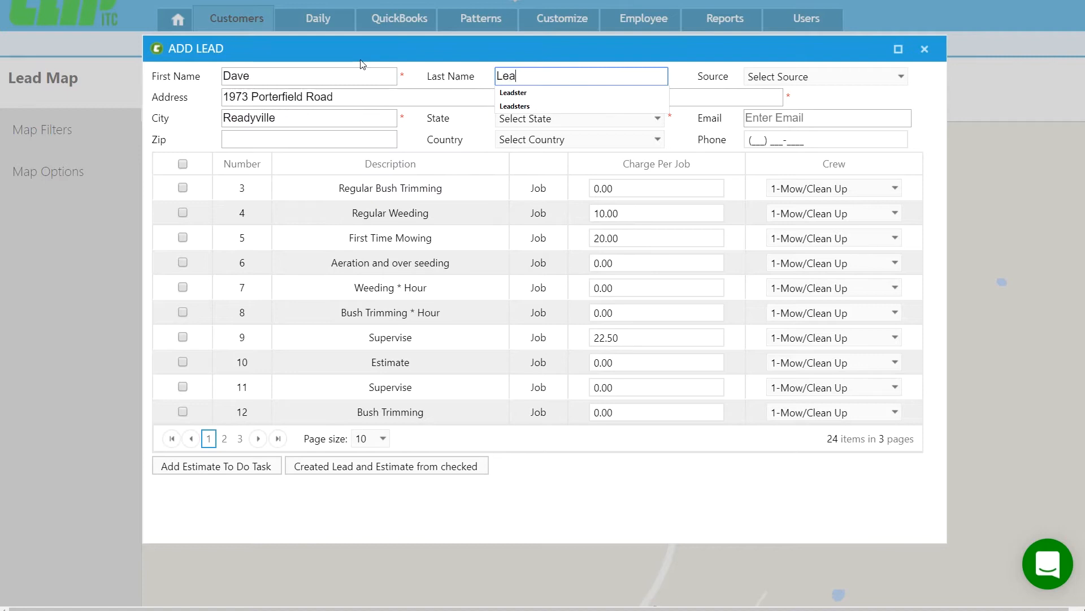
type("dster")
key("Tab")
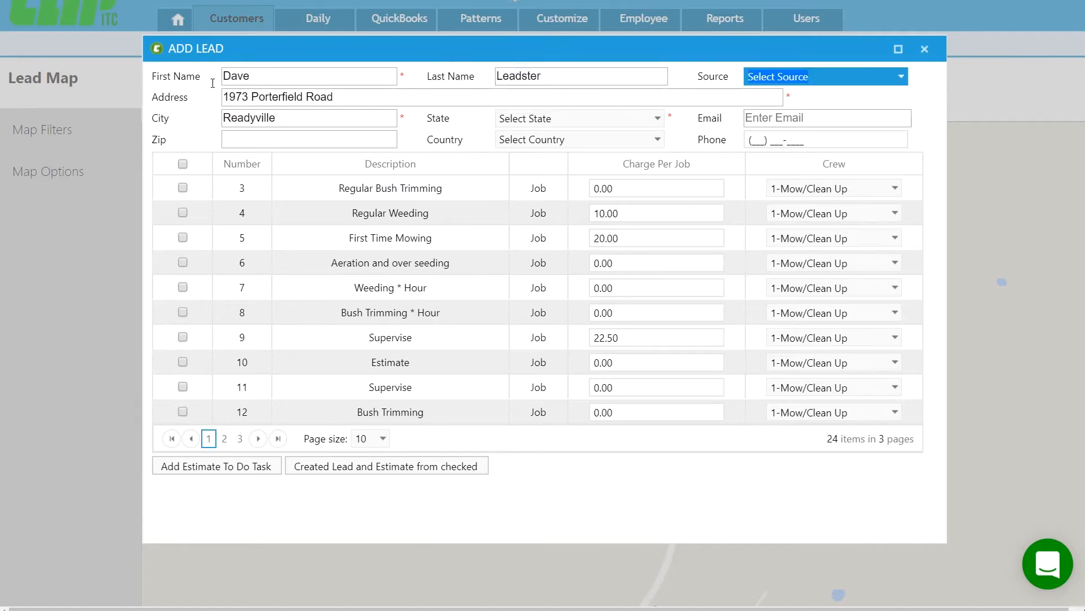
Set the lead's state to TN
left_click(534, 118)
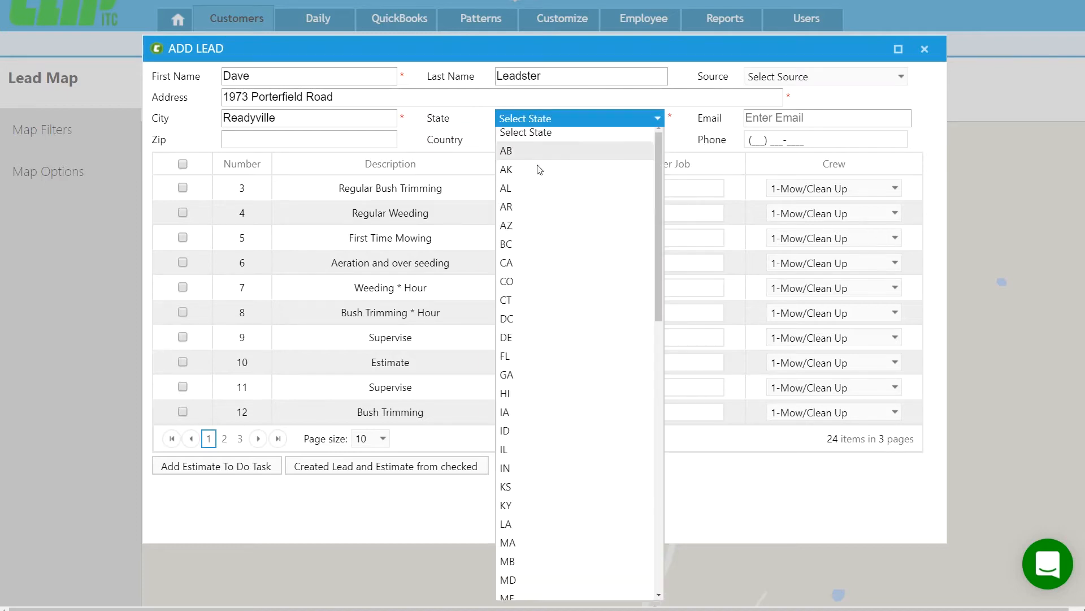
scroll(565, 305, "down", 5)
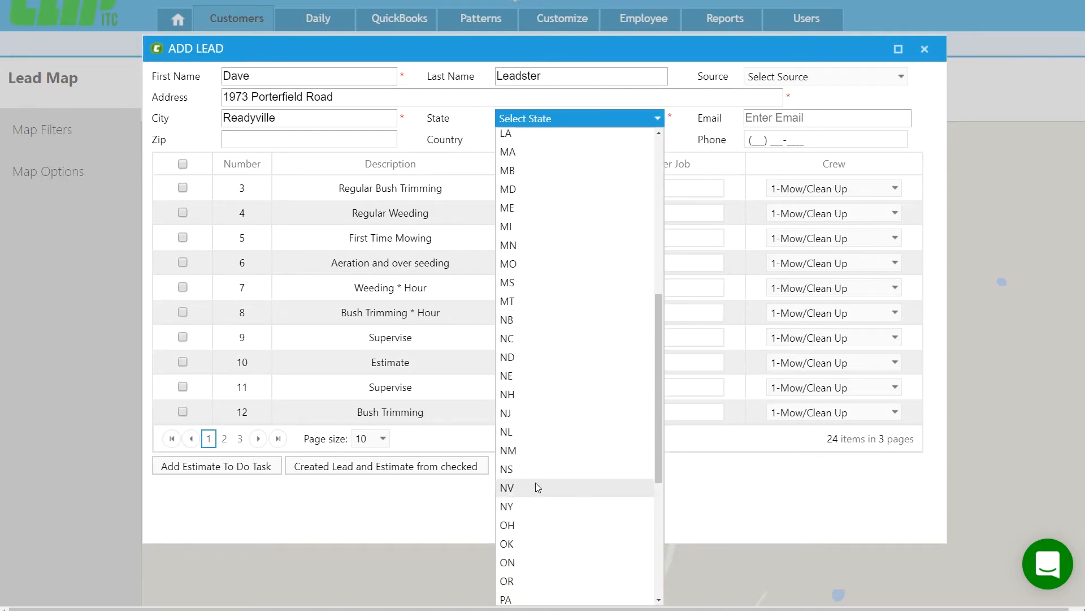
scroll(537, 482, "down", 3)
scroll(554, 457, "down", 5)
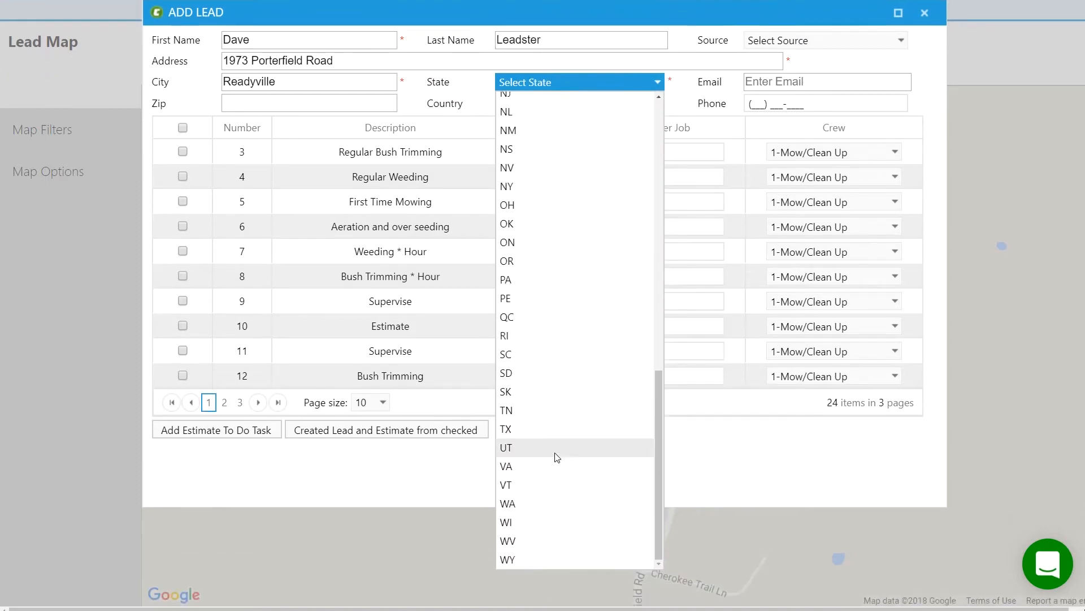
left_click(540, 412)
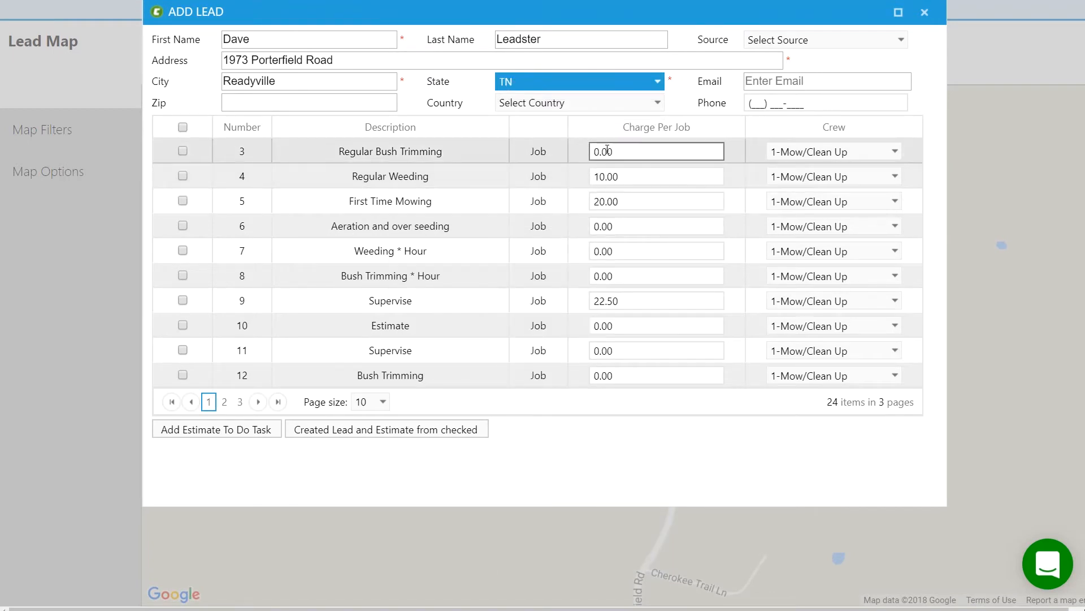
Include the Cleanup job at a charge of 100.00 and create the lead and estimate from the checked services
left_click(225, 401)
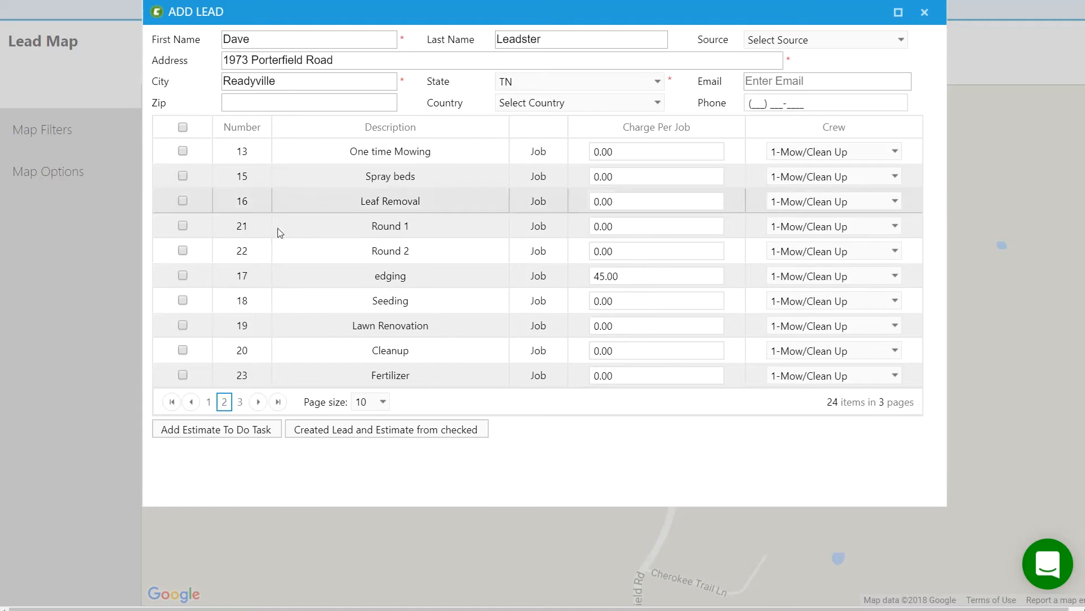
left_click(183, 349)
left_click(654, 350)
type("100.")
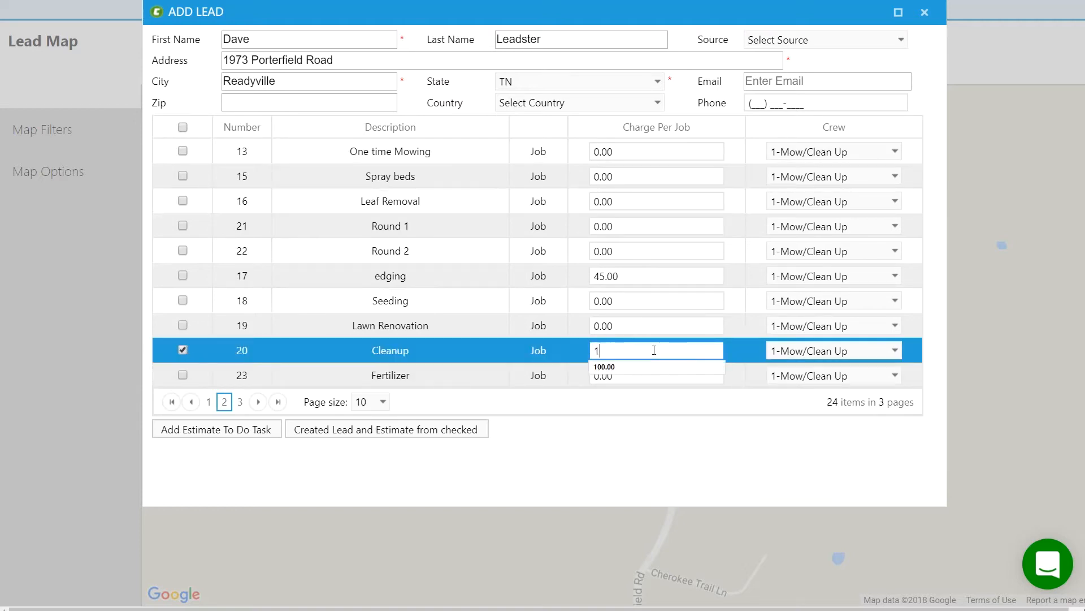
key("Tab")
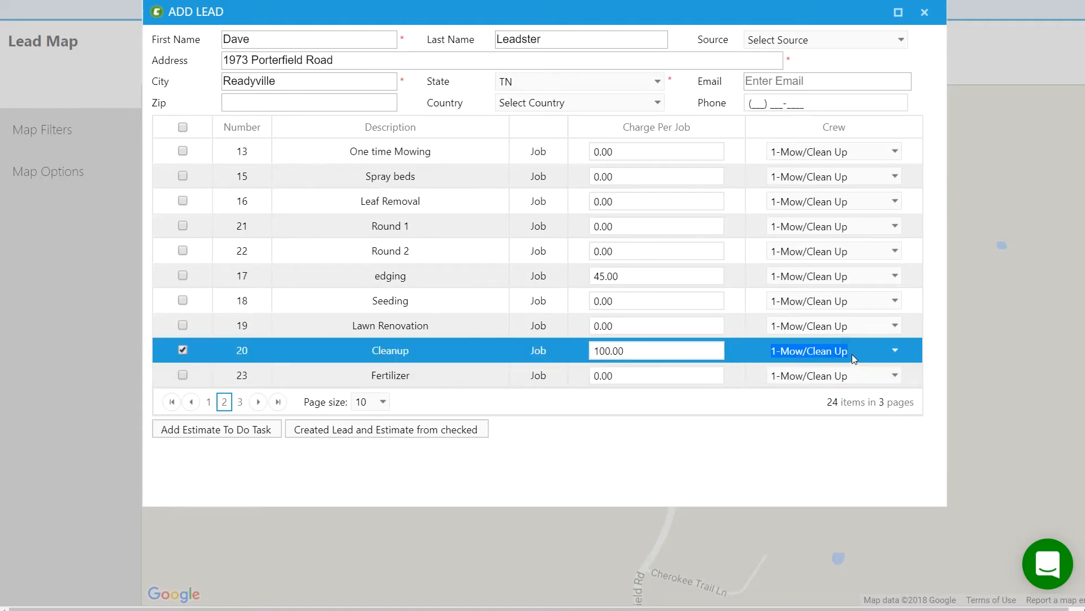
left_click(342, 435)
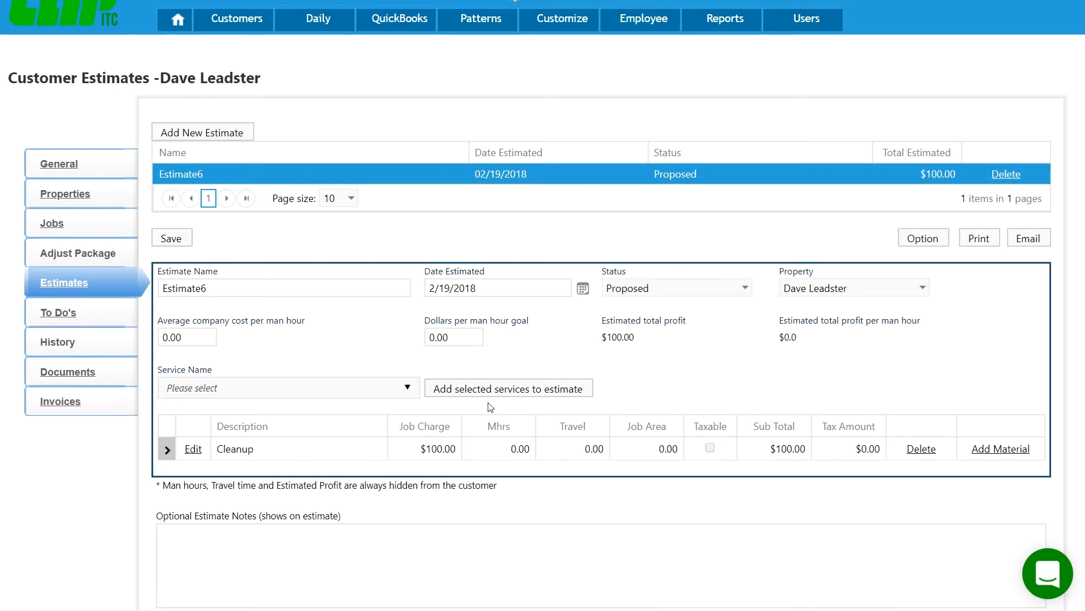
Add the Weekly Mowing service to the estimate and delete it again
left_click(411, 397)
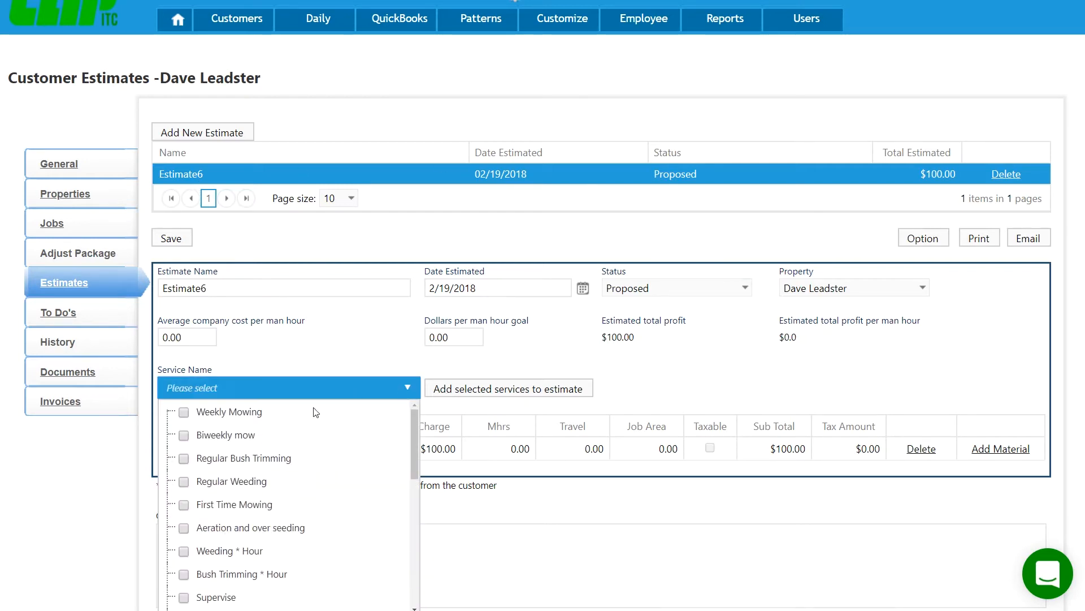
left_click(184, 412)
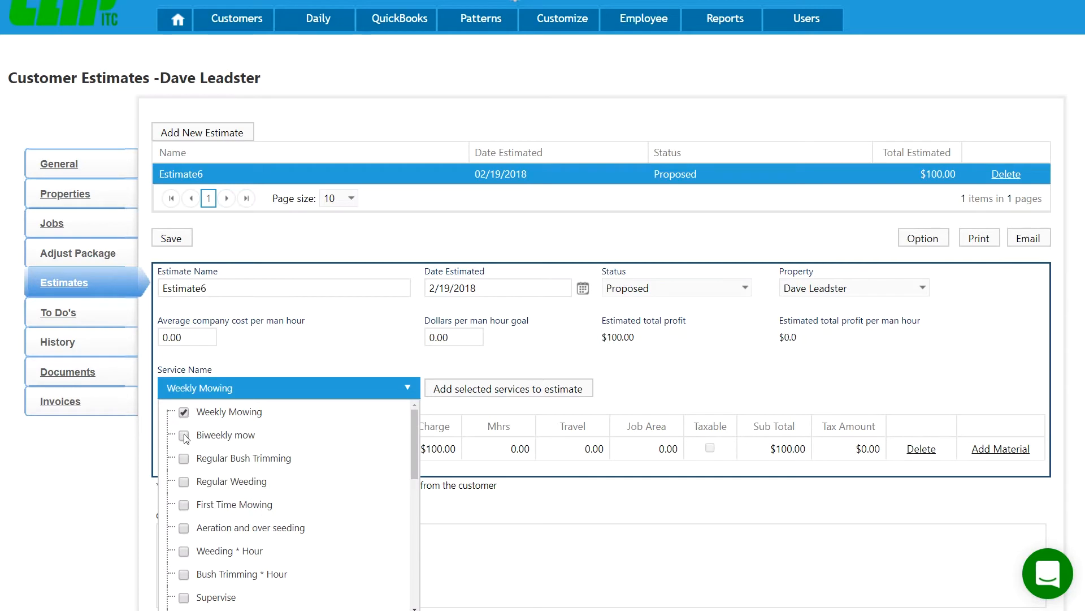
left_click(540, 390)
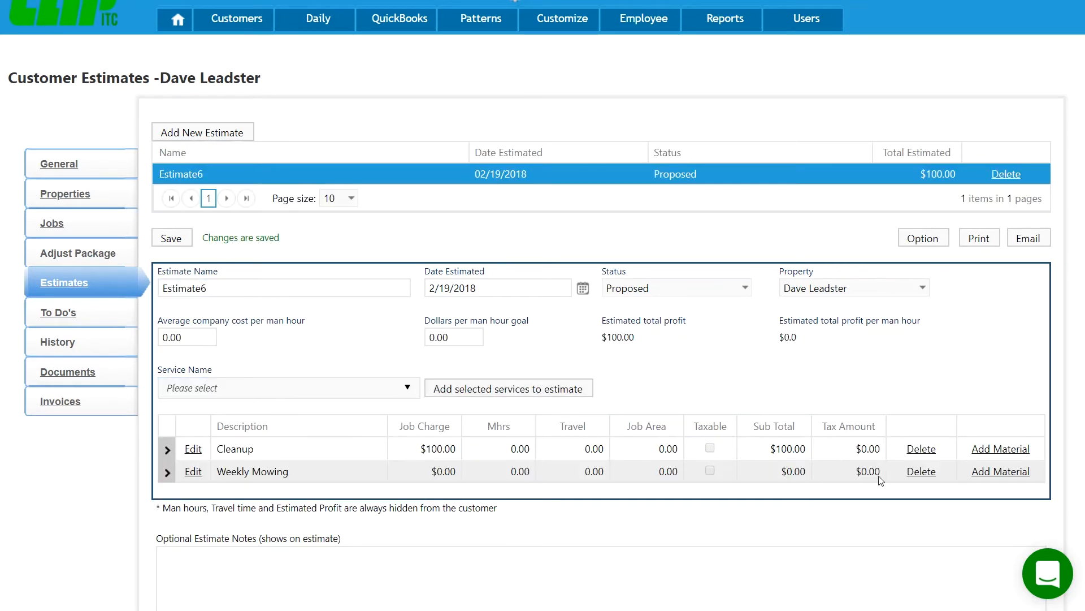
left_click(923, 473)
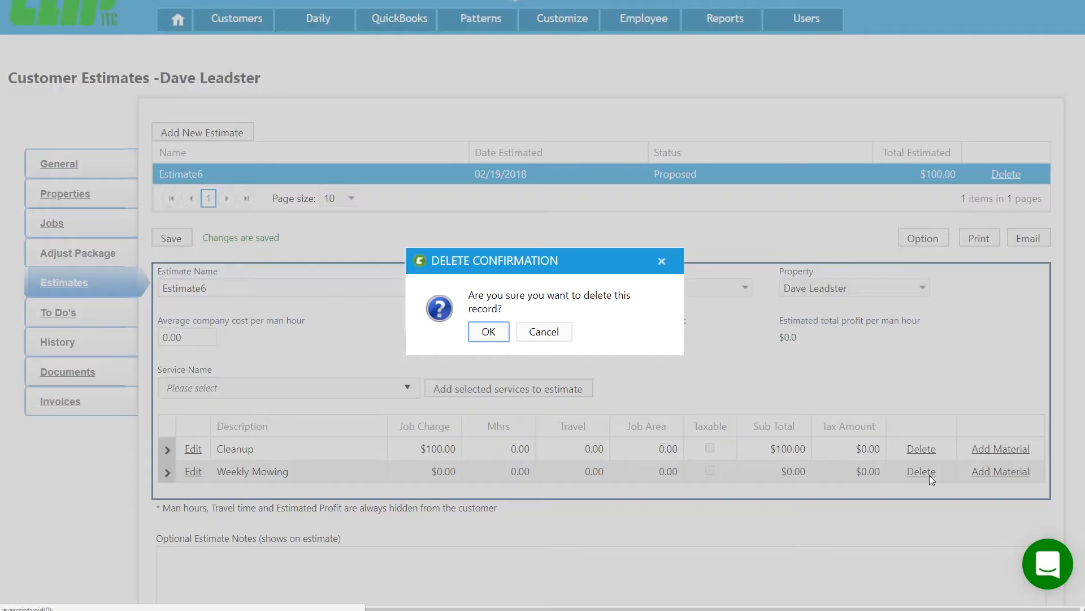
left_click(505, 335)
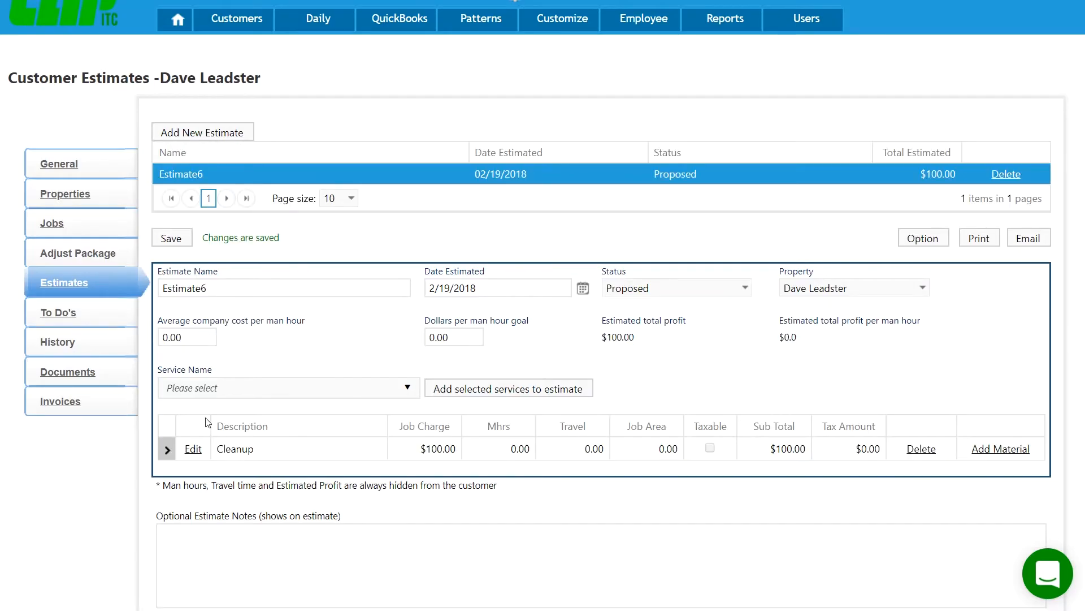
Start adding a material to the Cleanup service, choosing part 2 Brown Mulch with a quantity of 3
left_click(1004, 452)
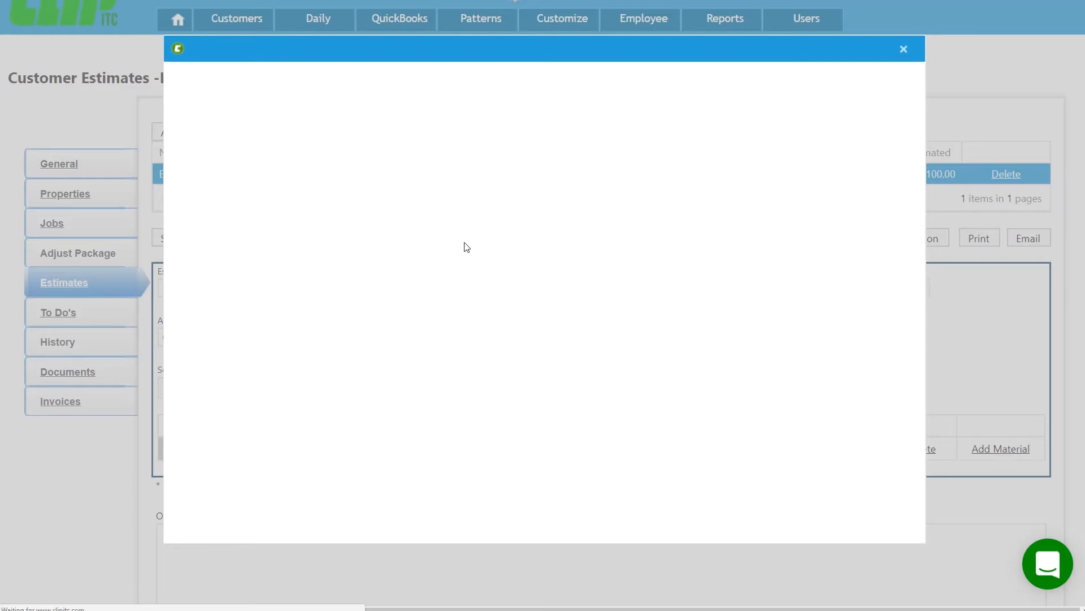
left_click(462, 115)
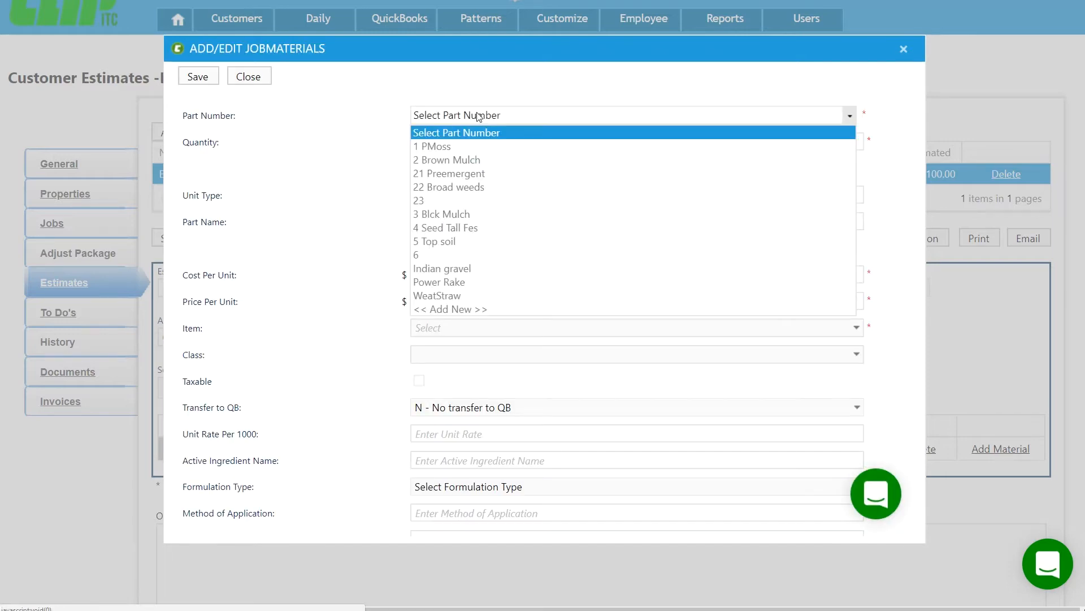
left_click(463, 162)
left_click(432, 142)
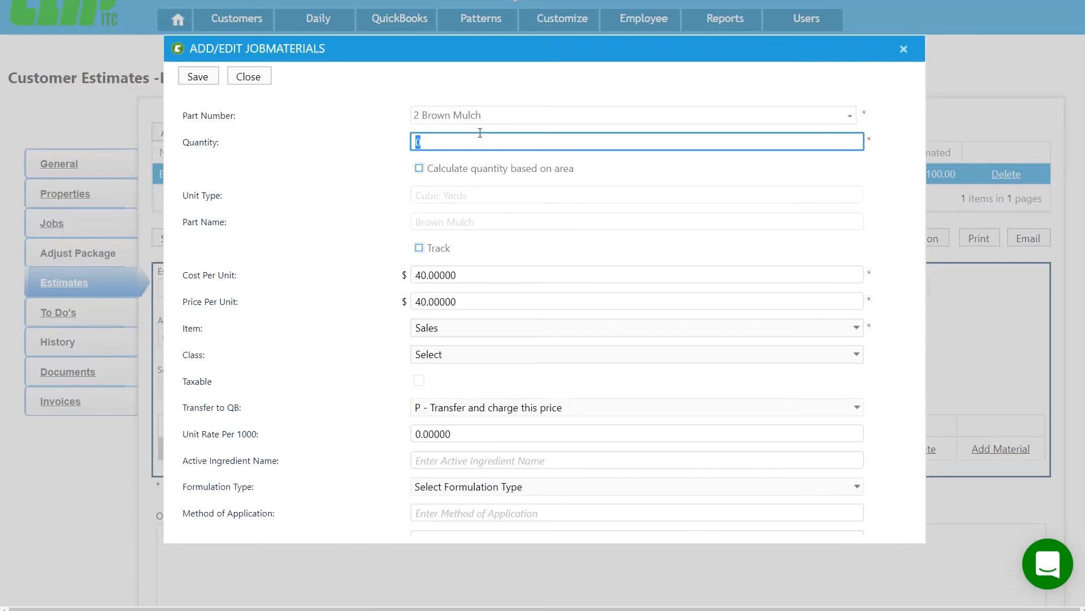
type("3")
key("Tab")
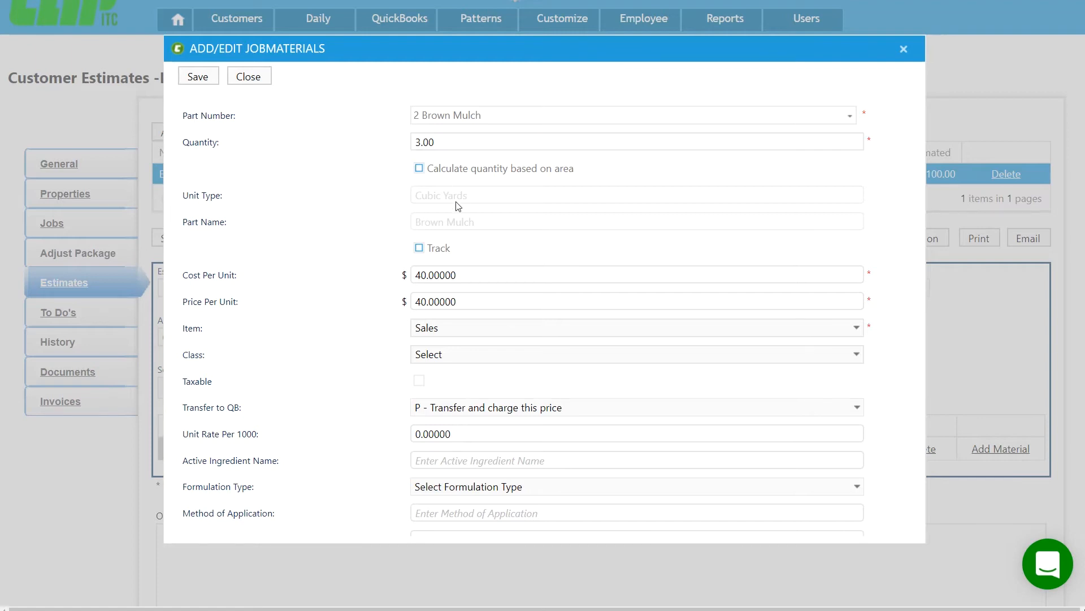
Set the Brown Mulch cost per unit to 20.00
left_click(470, 276)
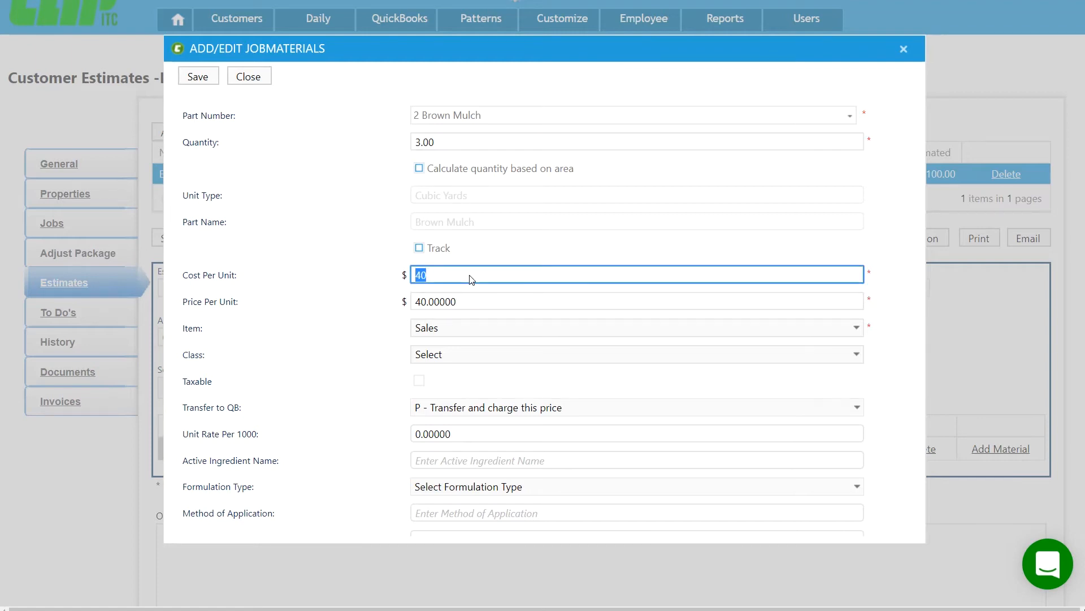
type("20.00")
left_click(453, 307)
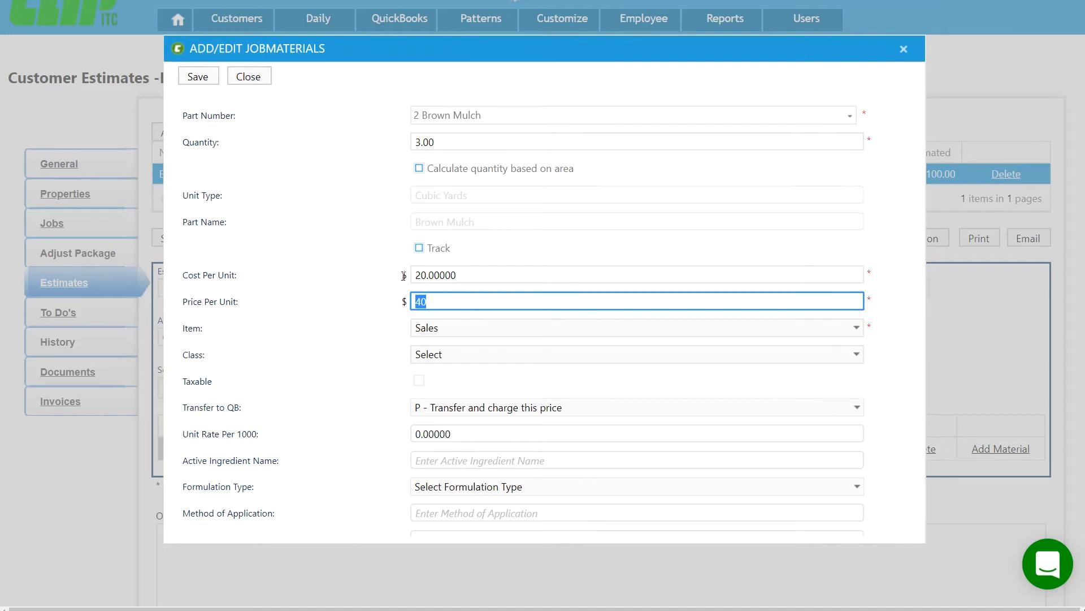
left_click(390, 300)
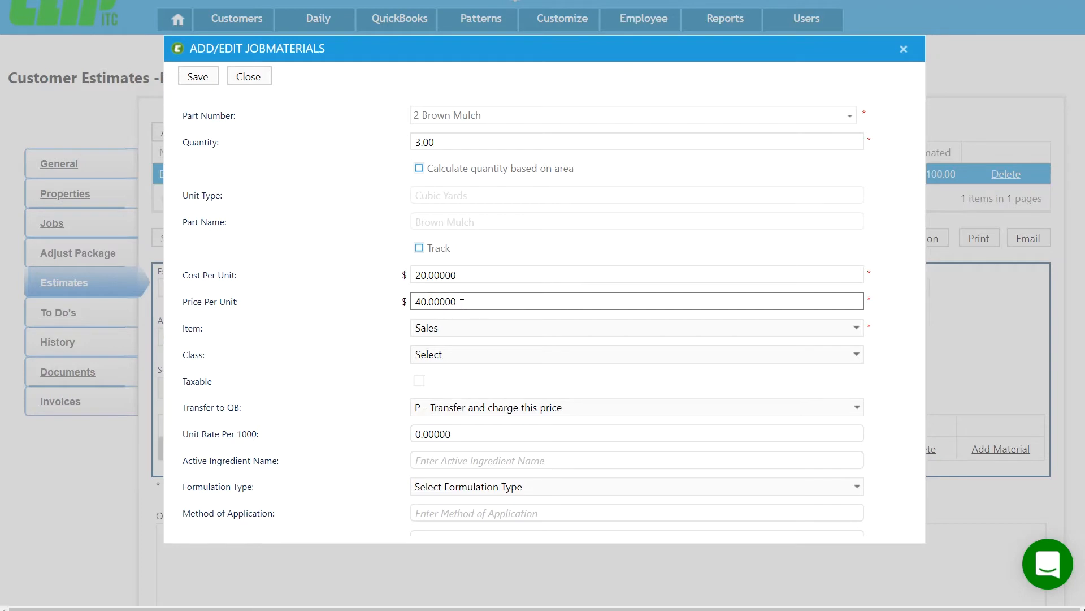
Save the Brown Mulch material with Transfer to QB on "P - Transfer and charge this price", and expand the Cleanup service to show it
left_click(515, 416)
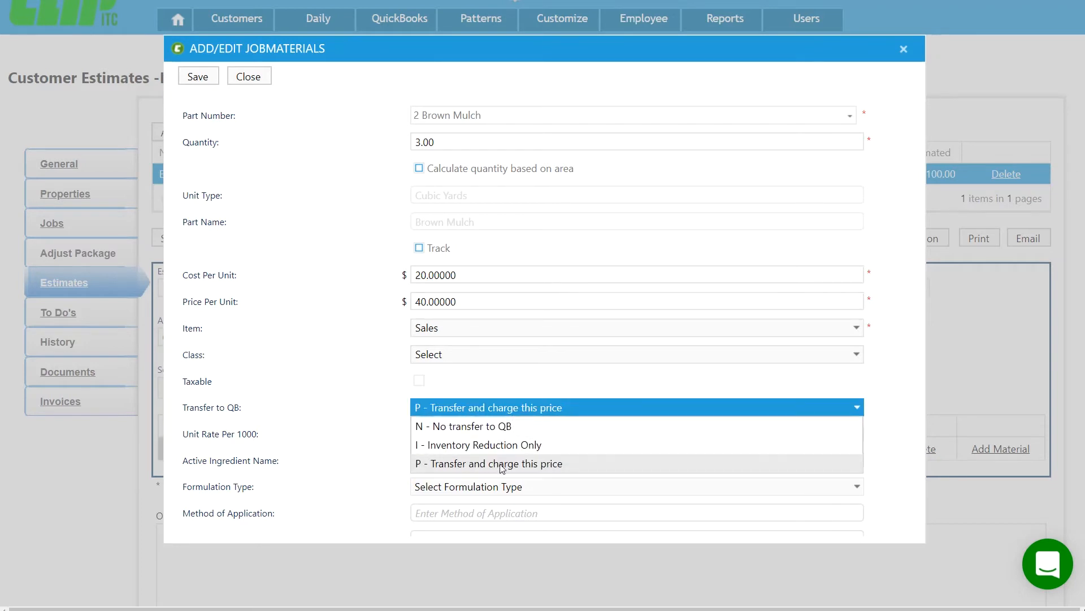
left_click(565, 468)
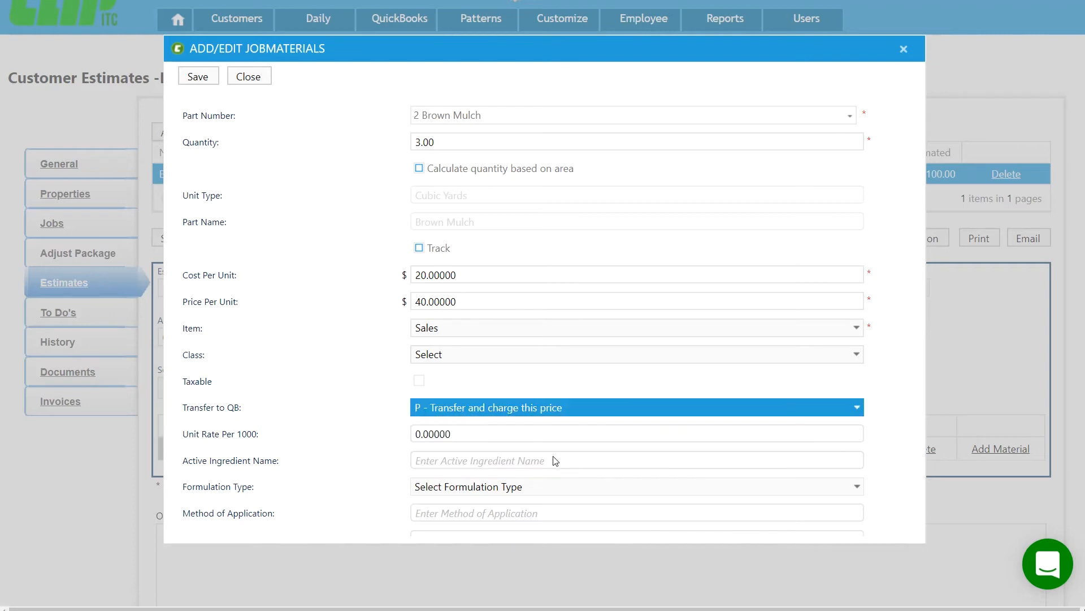
left_click(201, 81)
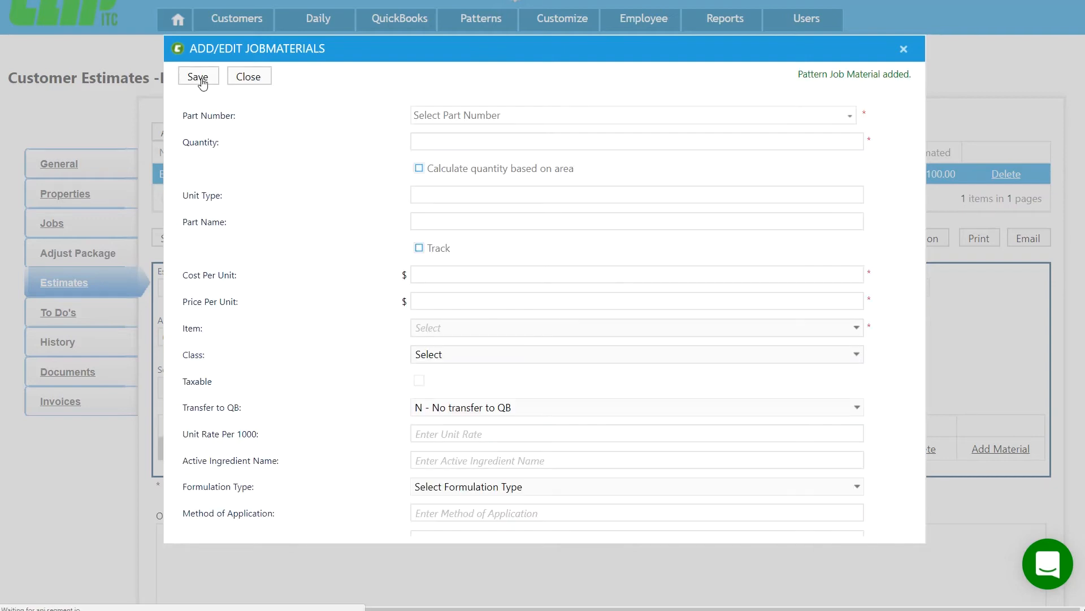
left_click(249, 77)
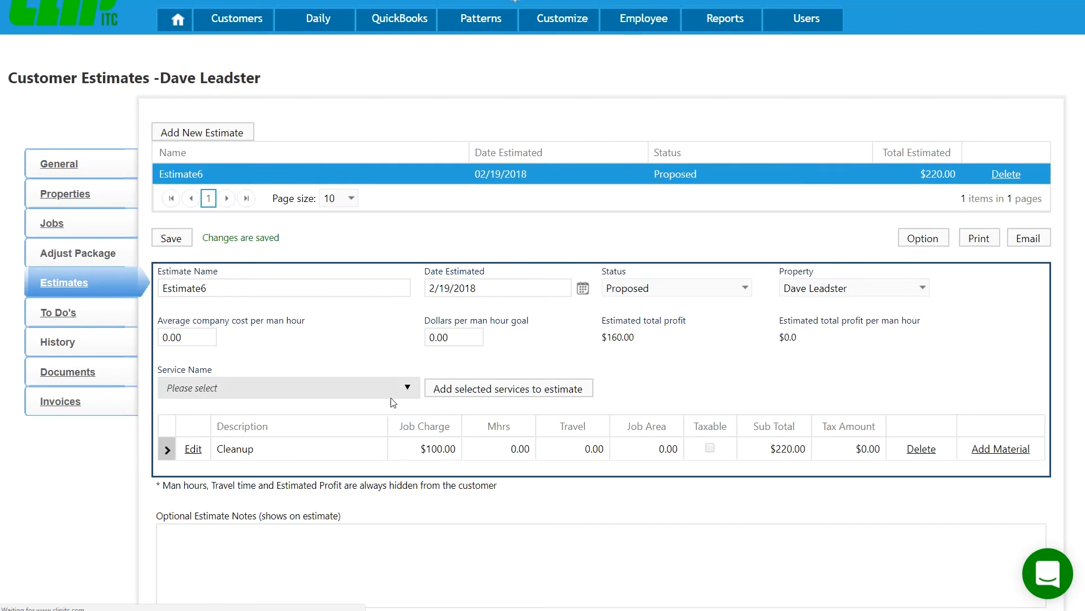
left_click(168, 451)
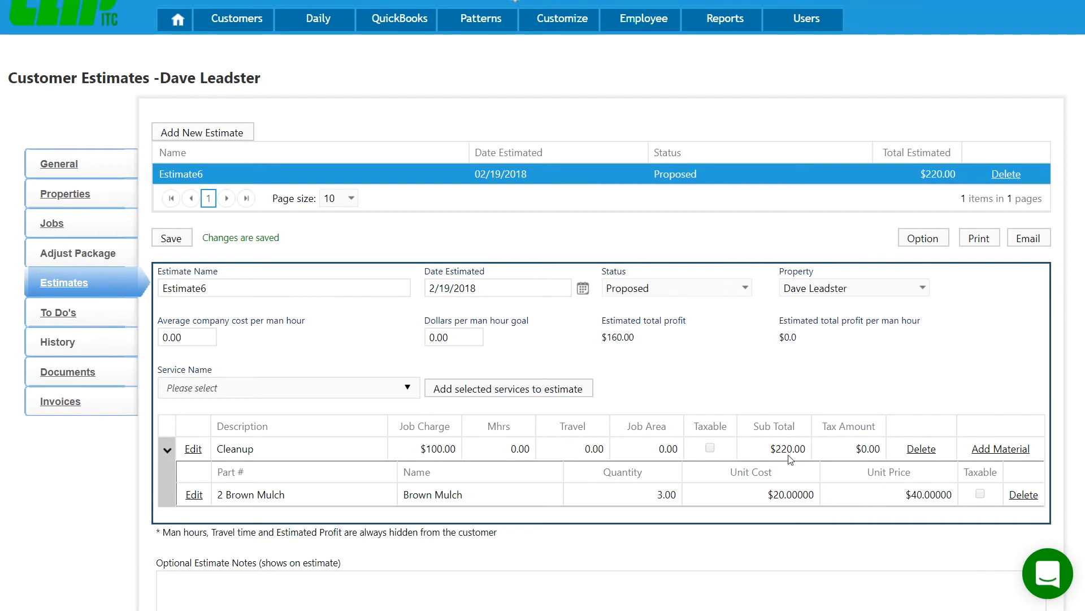
Set the Cleanup job's man hours to 2.00 and travel to 1.00, and save the job changes
left_click(193, 450)
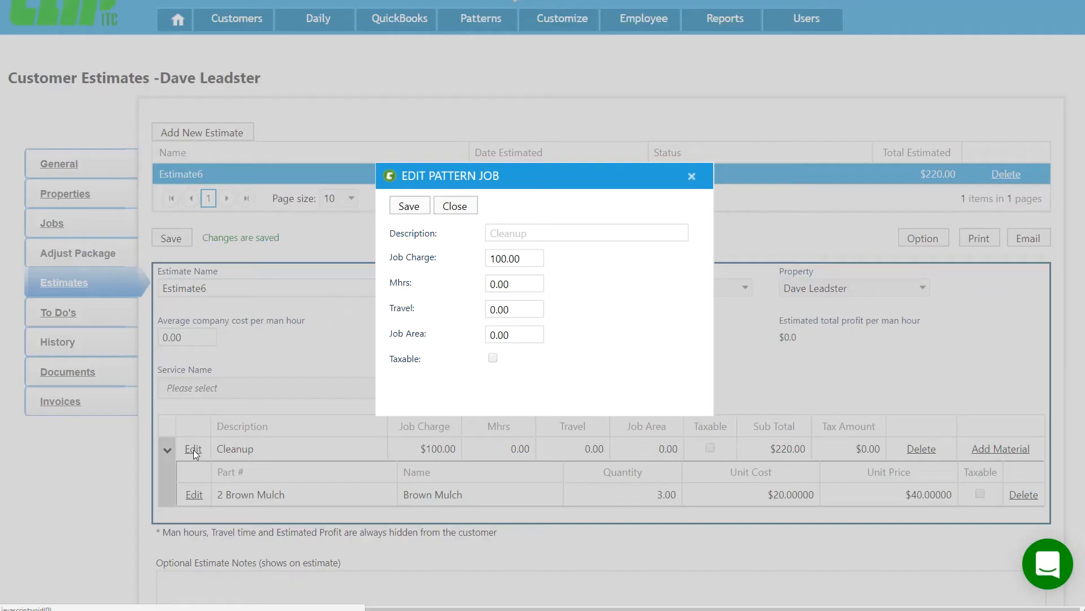
left_click(510, 287)
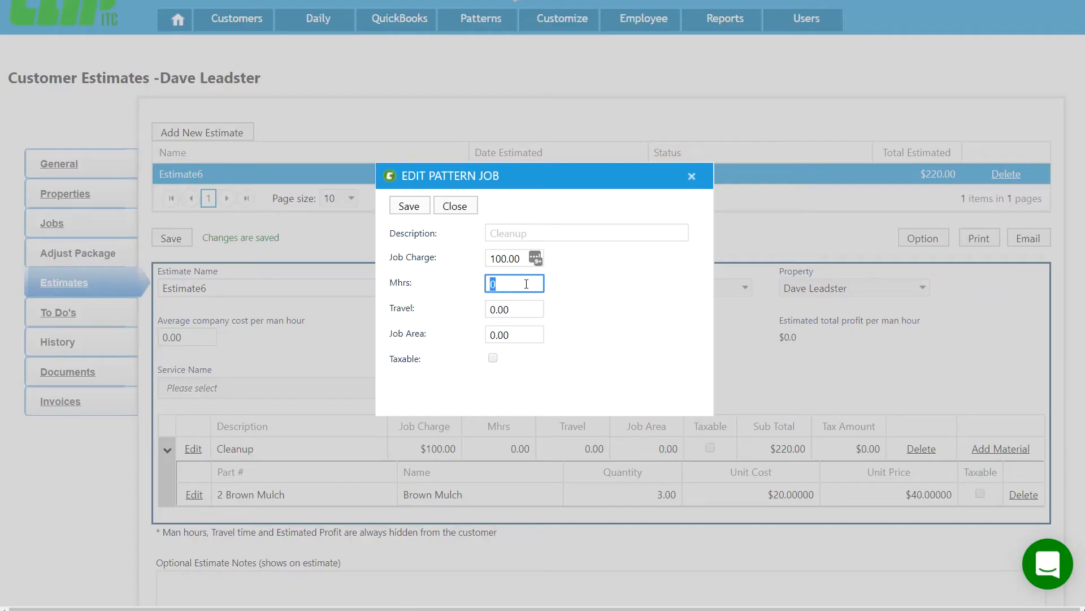
type("2.")
key("Tab")
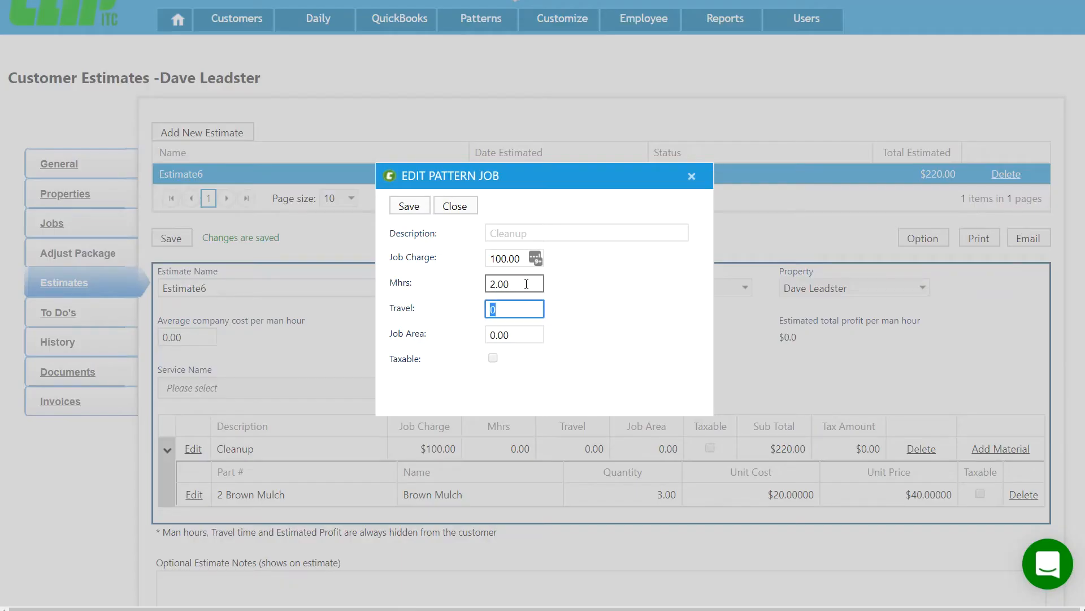
type("1.00")
key("Tab")
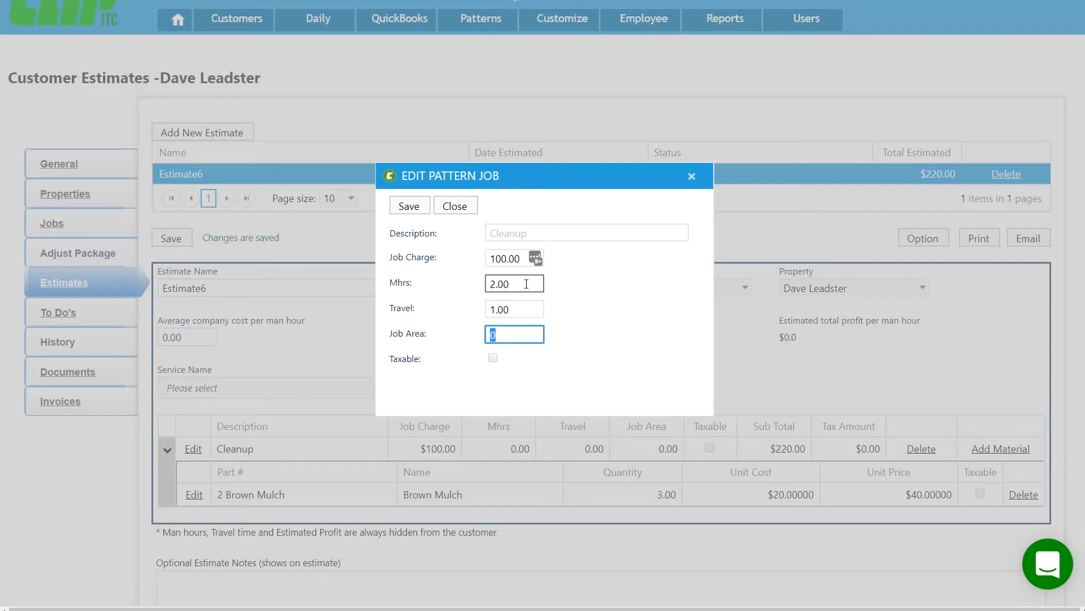
left_click(410, 208)
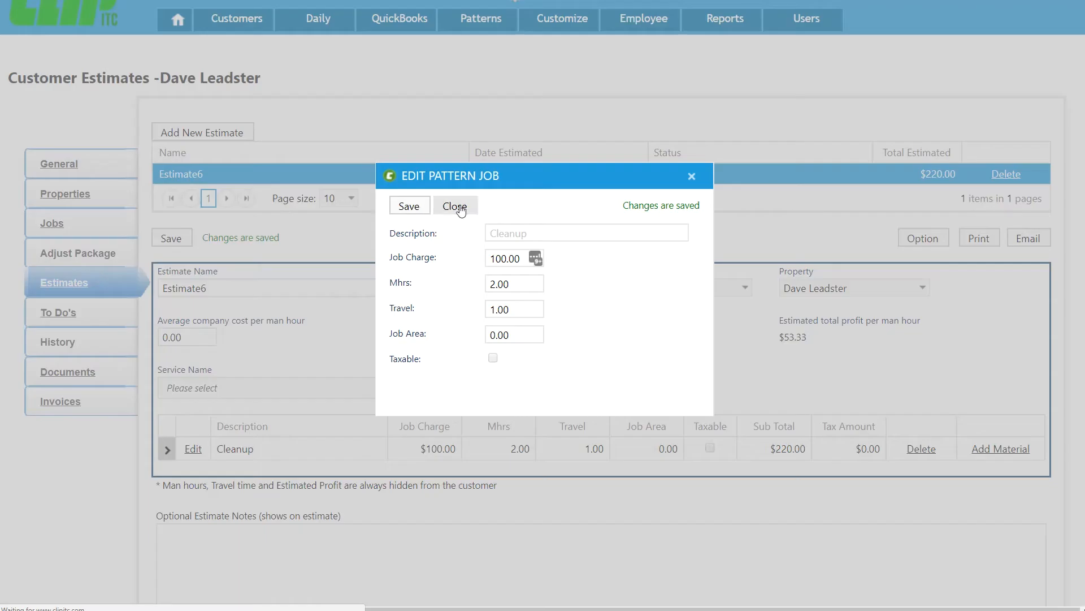
left_click(454, 206)
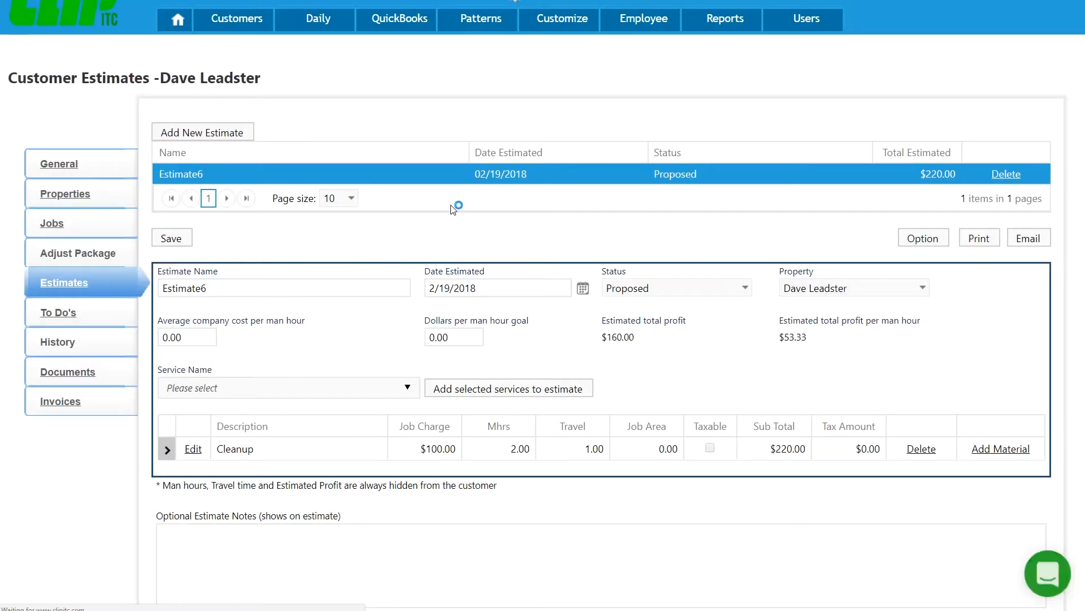
Set the average company cost per man hour to 30.00, save the estimate and check the estimated profit figures
left_click(212, 341)
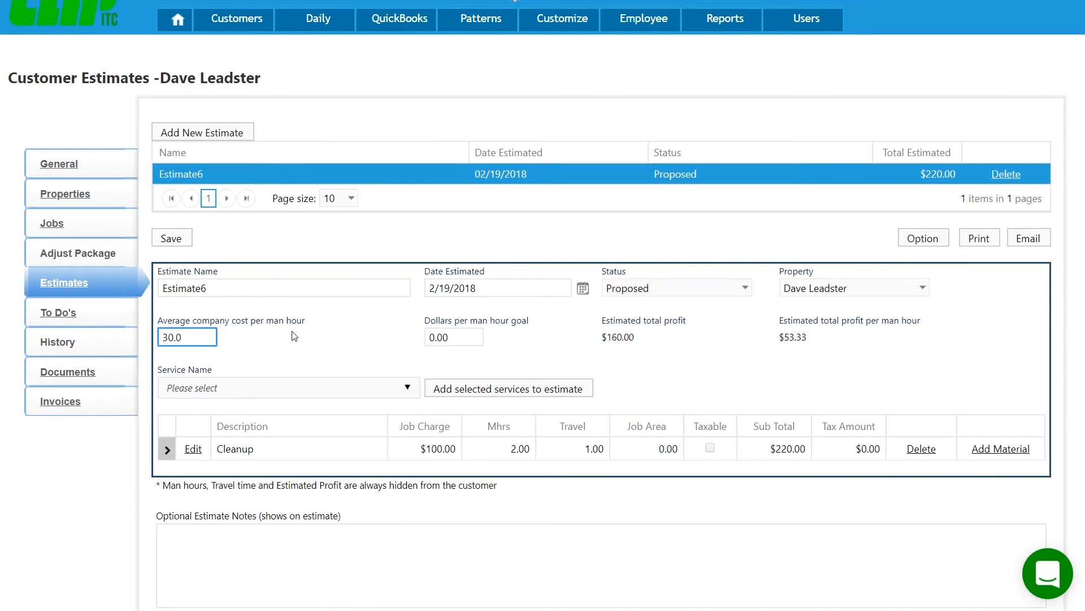
key("Tab")
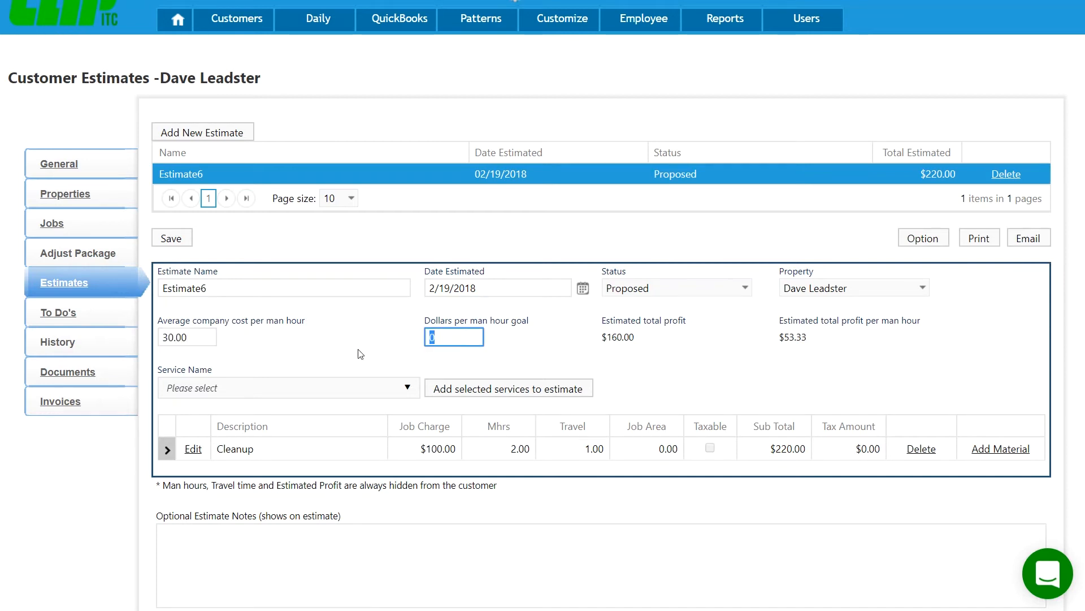
left_click(640, 343)
left_click(171, 238)
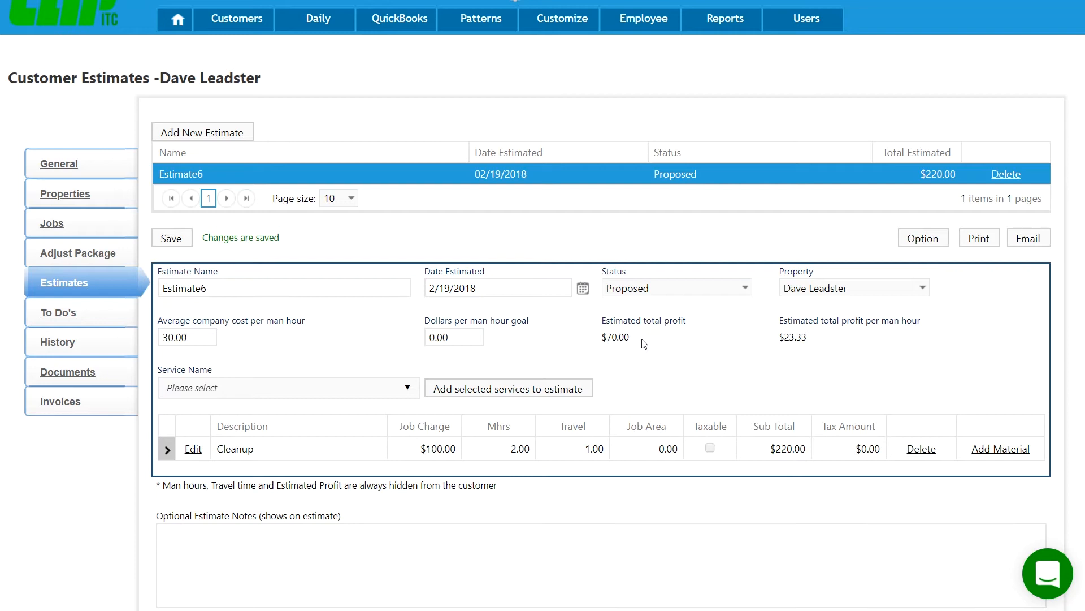
left_click_drag(824, 338, 781, 336)
left_click(703, 362)
Add the estimate note "Cleanups include brown mulch. This is dyed hardwood mulch of the highest quality!!" and save the estimate
left_click(416, 557)
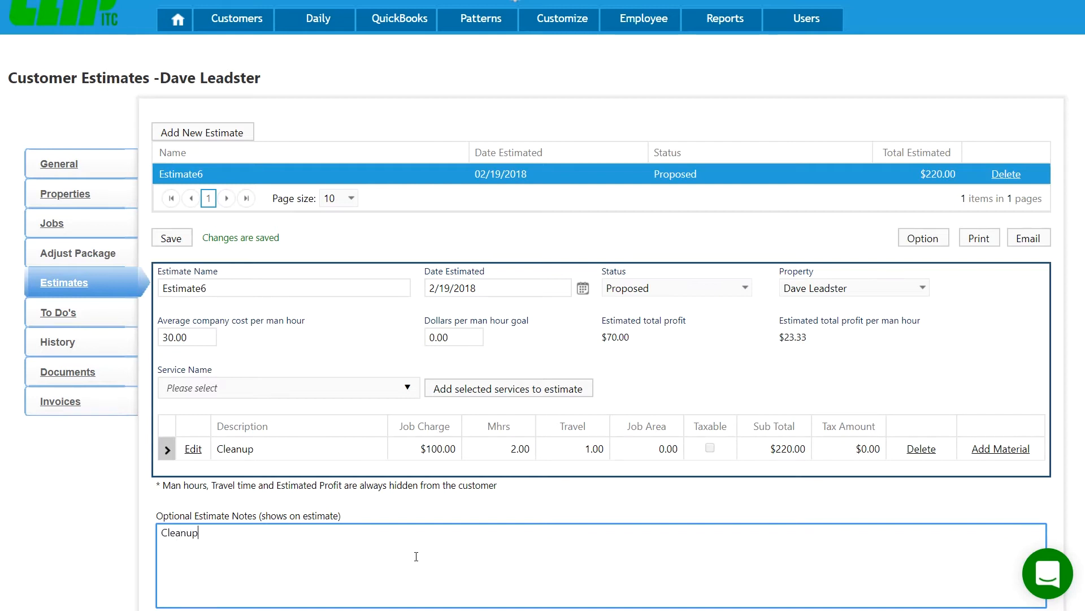
type("Cleanups include brown mulch. This is dyed")
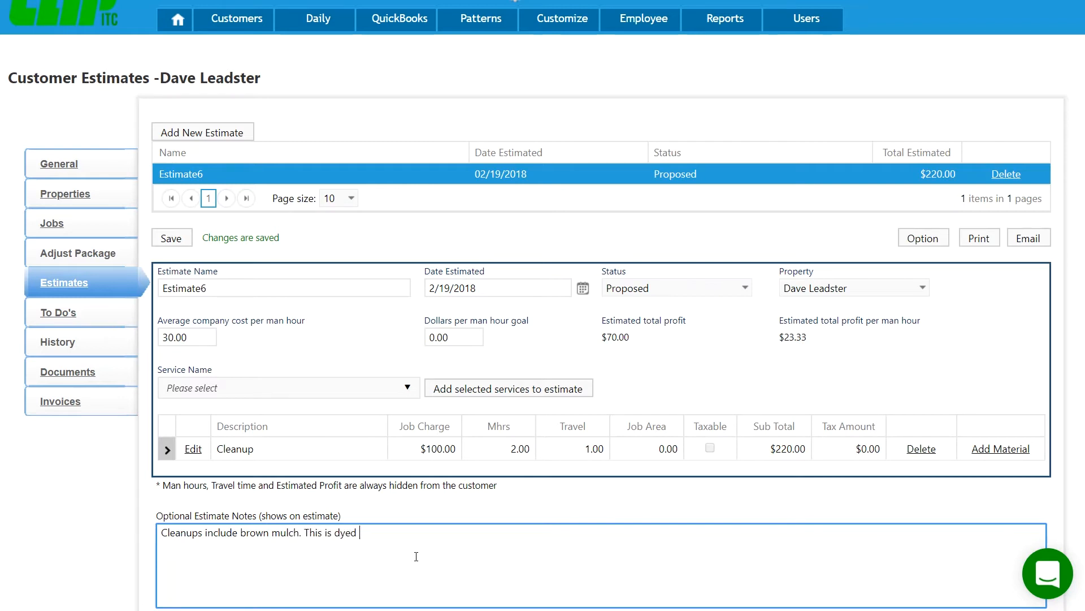
type(" hardwood mulch of the hight")
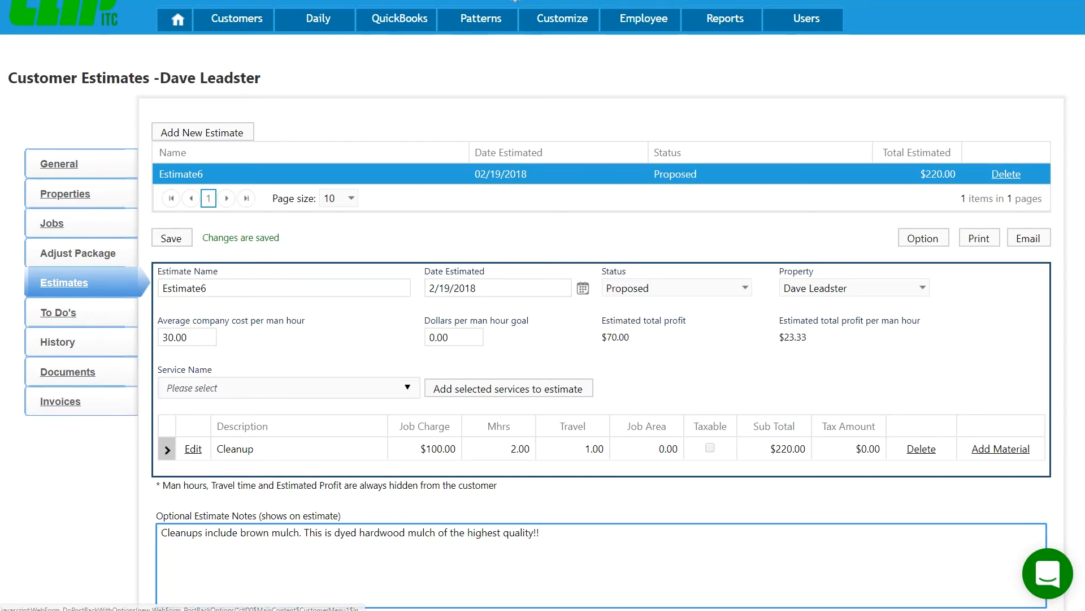
left_click(153, 240)
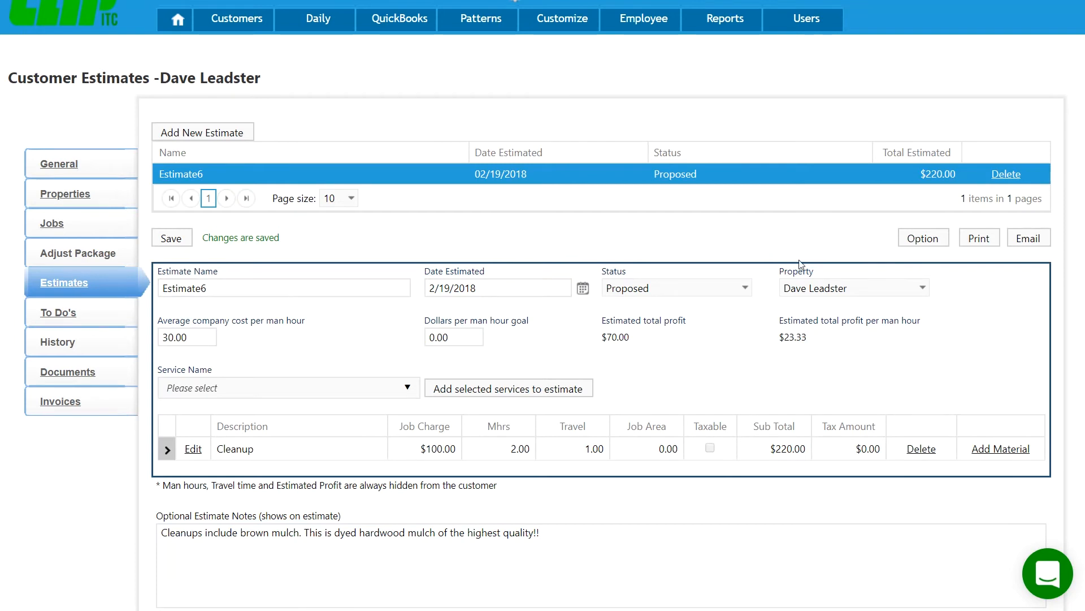
Choose Standard Template as the estimate's email template, with Hide Material enabled, and look over the other templates in the estimate options
left_click(922, 239)
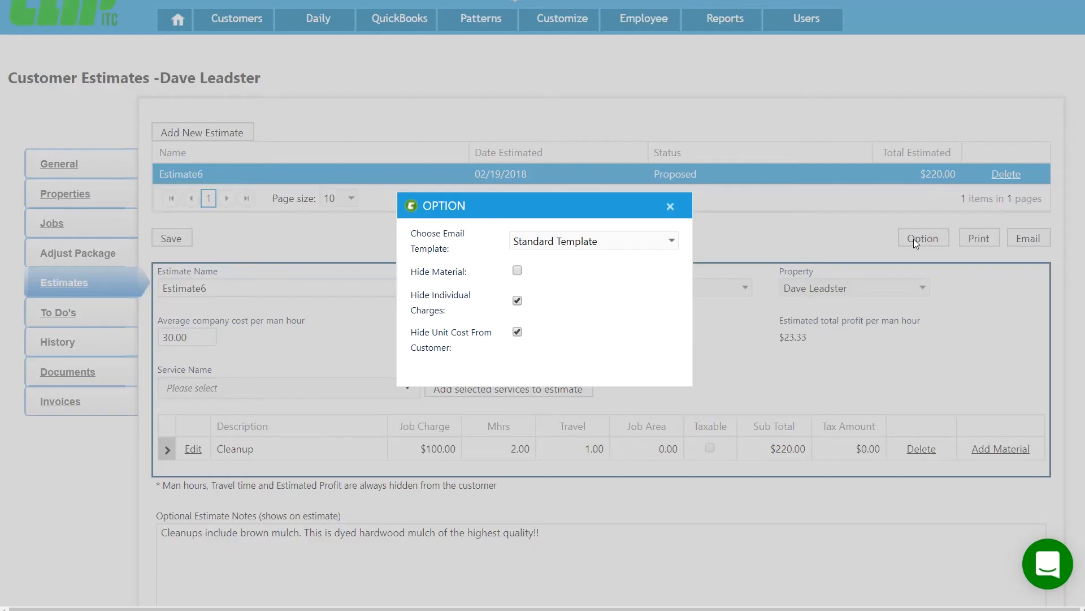
left_click(592, 242)
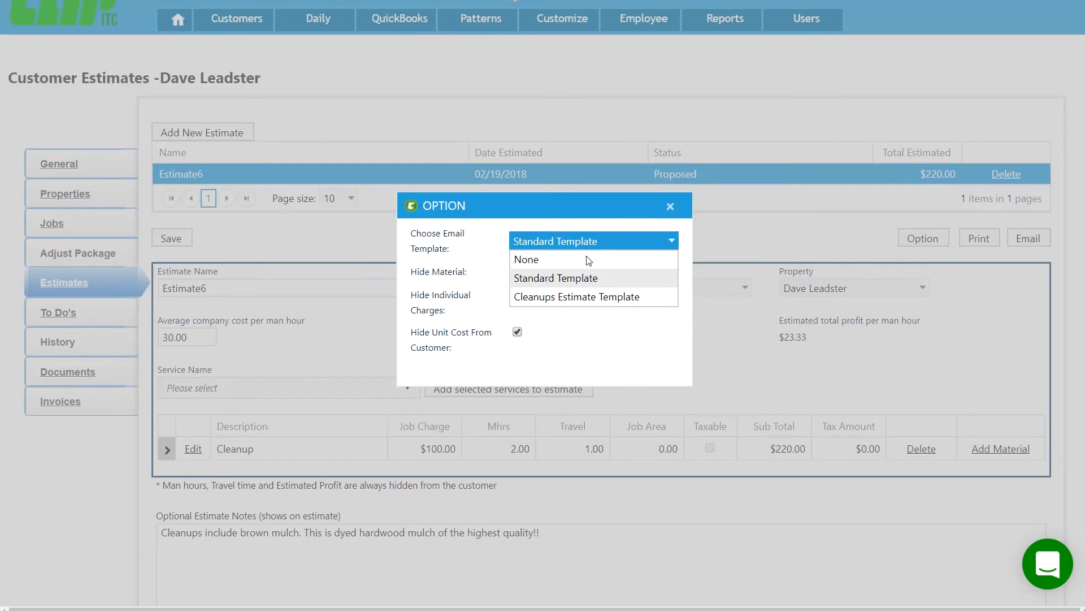
left_click(578, 279)
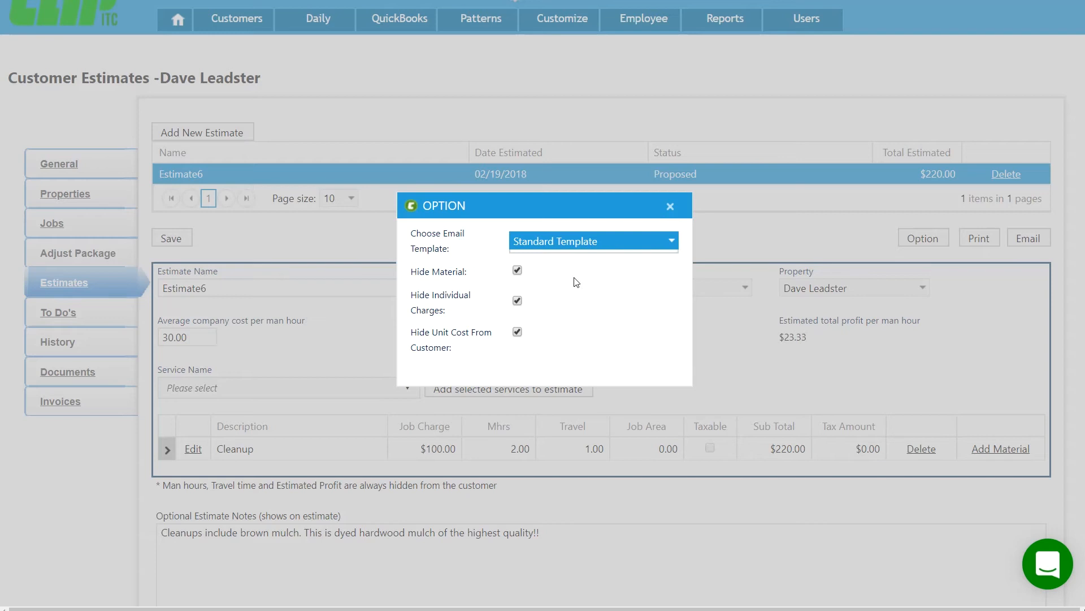
left_click(583, 245)
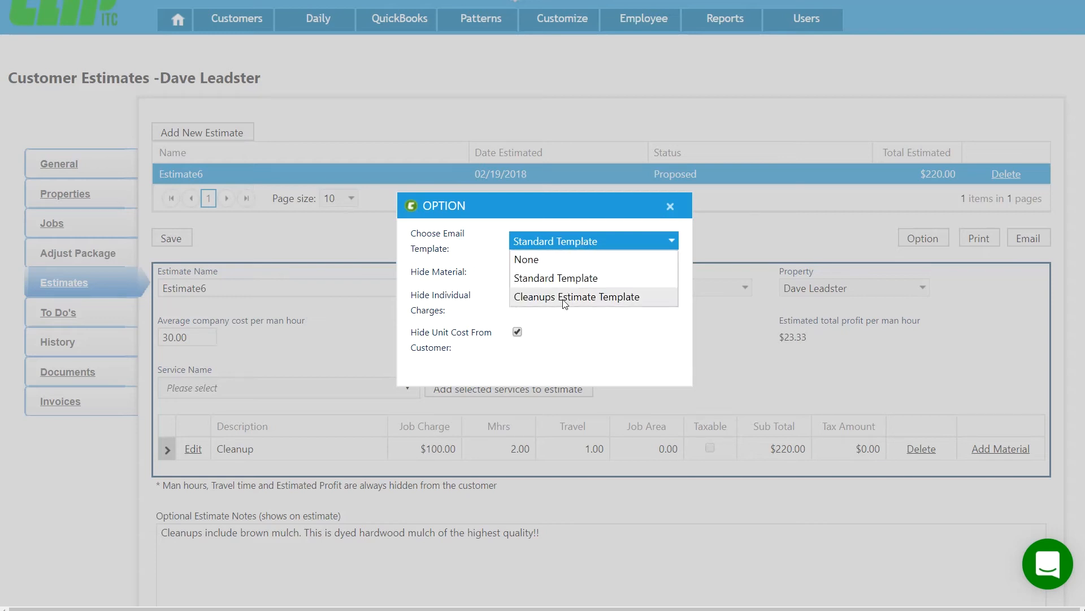
left_click(673, 208)
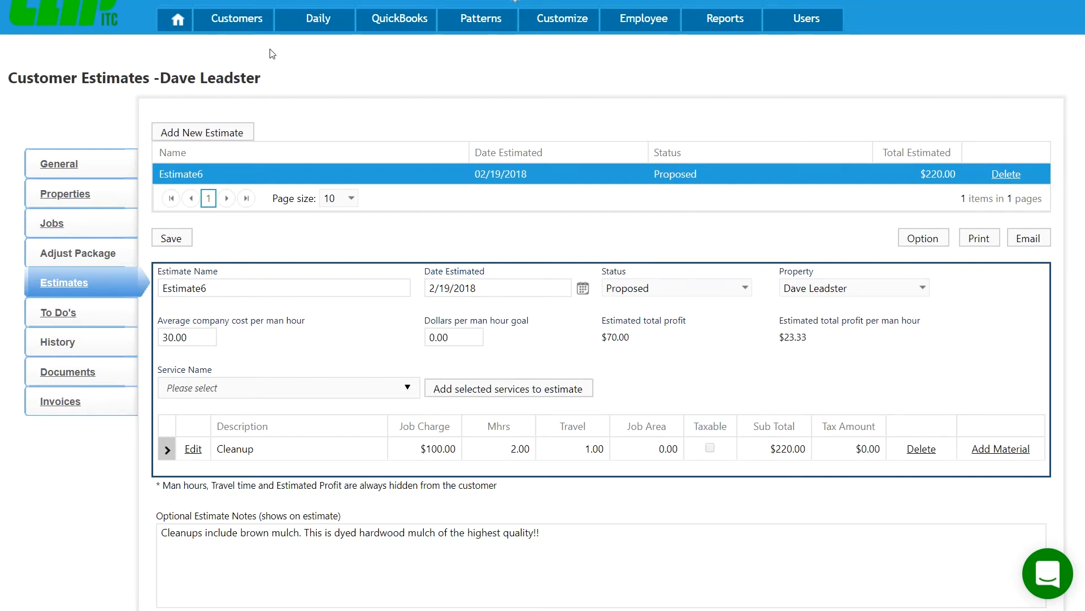
Add a new estimate email template named "Cleanups 2" and place the cursor in its message body
mouse_move(237, 18)
mouse_move(410, 44)
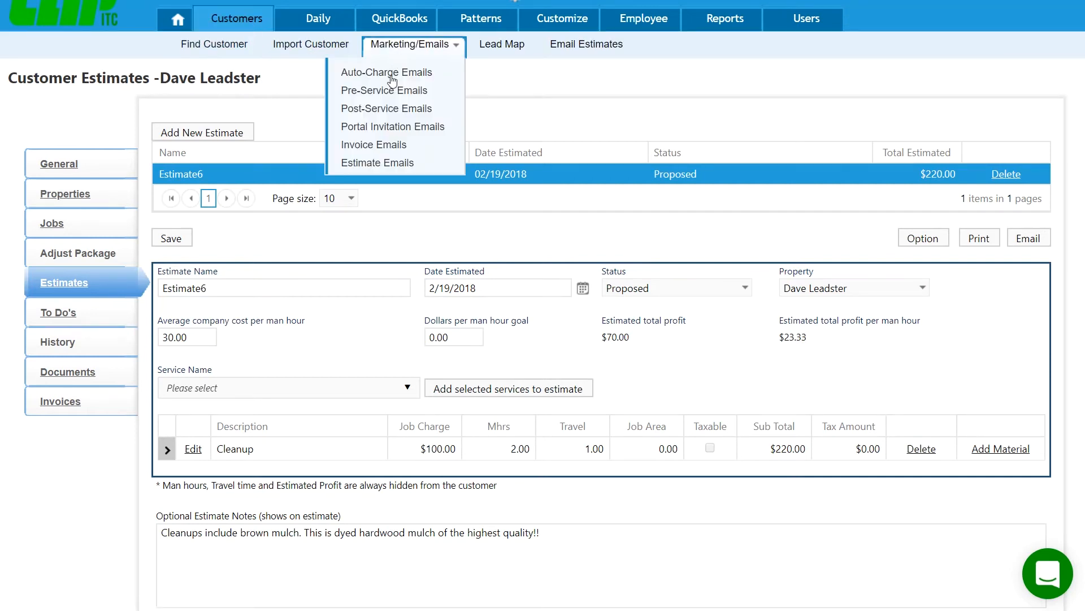
left_click(380, 164)
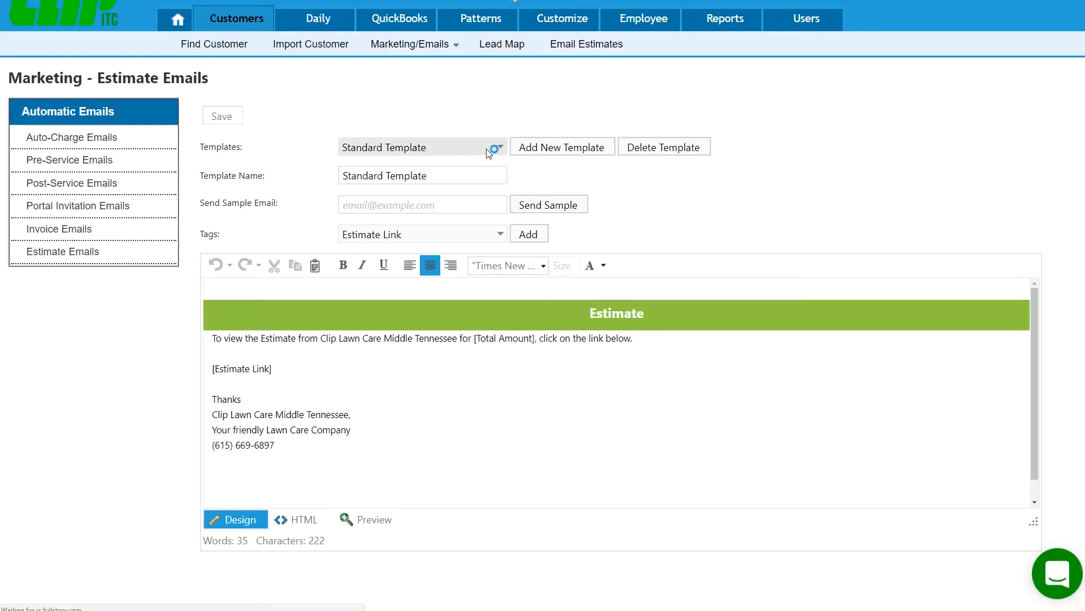
left_click(551, 151)
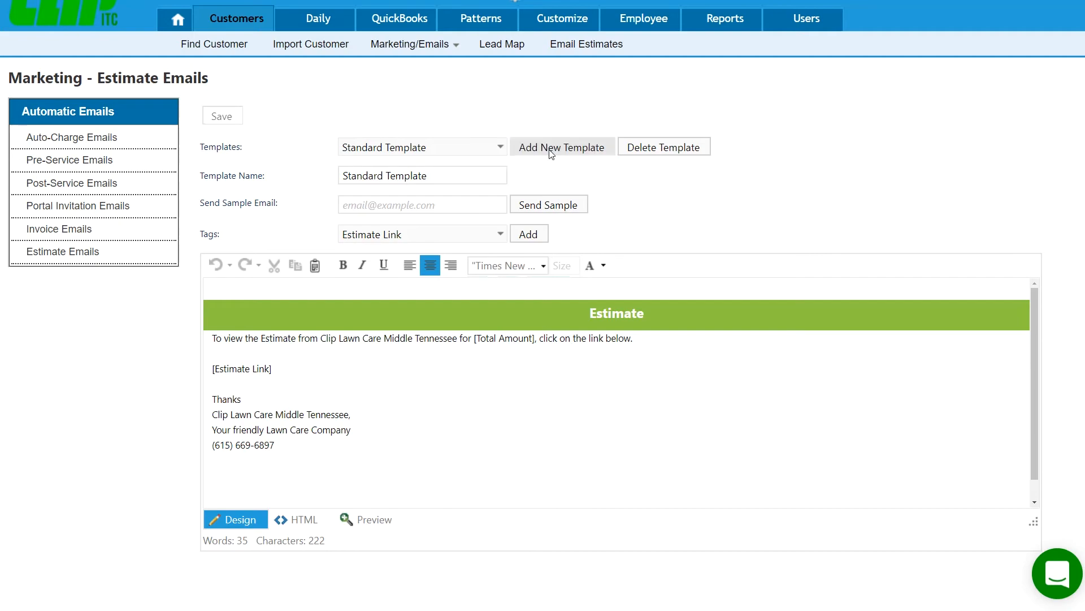
left_click(433, 177)
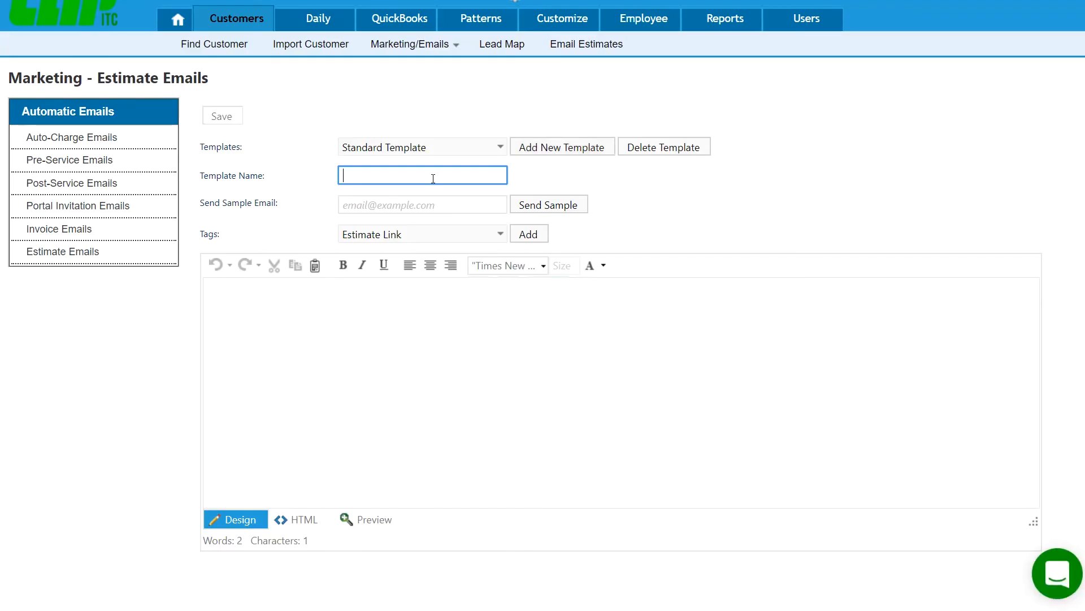
type("Cleanups")
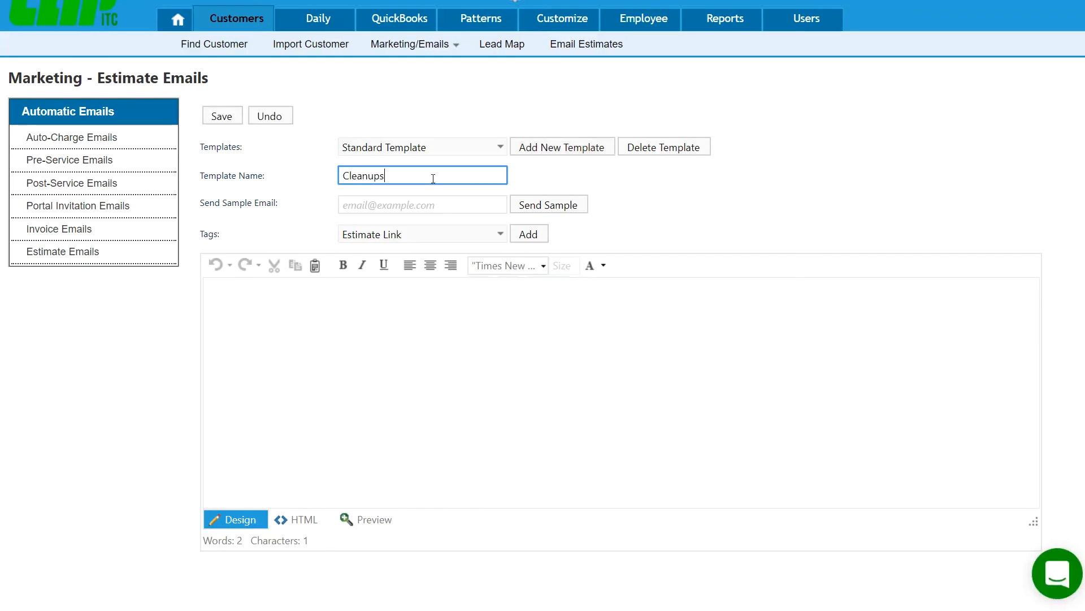
type(" 2")
left_click(441, 319)
type("Gener")
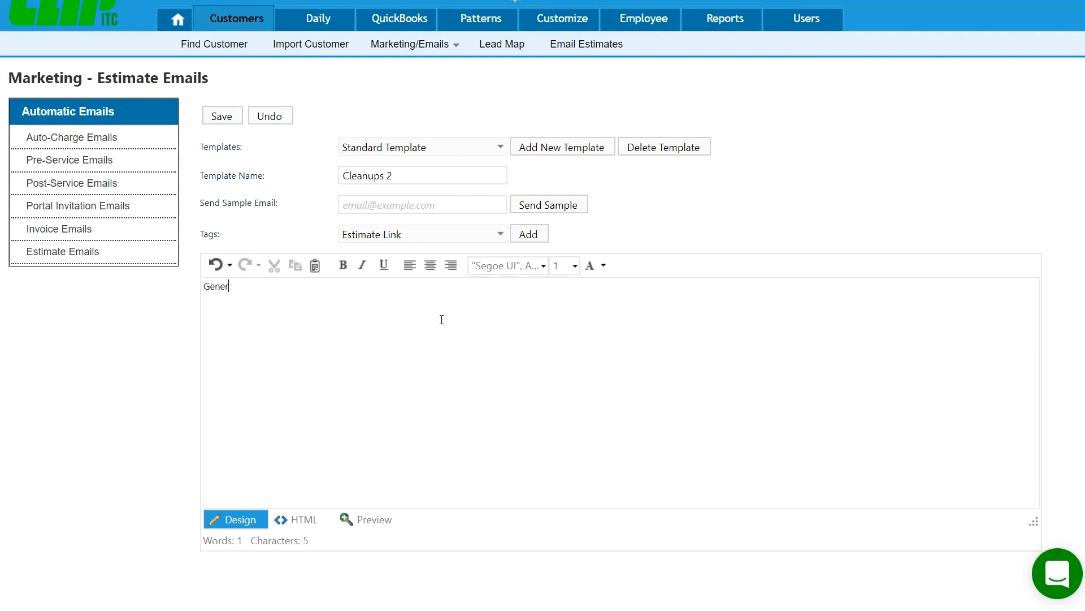
type("a")
key("BackSpace")
key("BackSpace")
key("BackSpace")
key("BackSpace")
key("BackSpace")
key("BackSpace")
Write the email under an Estimate heading, covering the cleanup work included, viewing the estimate by link, the total amount and the "accept estimate" option
type("Estimate Our cleanup includes mulching, edging, pulling the weeds, and leaving the sidewalks clean. To view the estimate for doing a cleanup at your property click on the link below. The total amount would be If you want us to do the work click on the \"accept estimate\" option.")
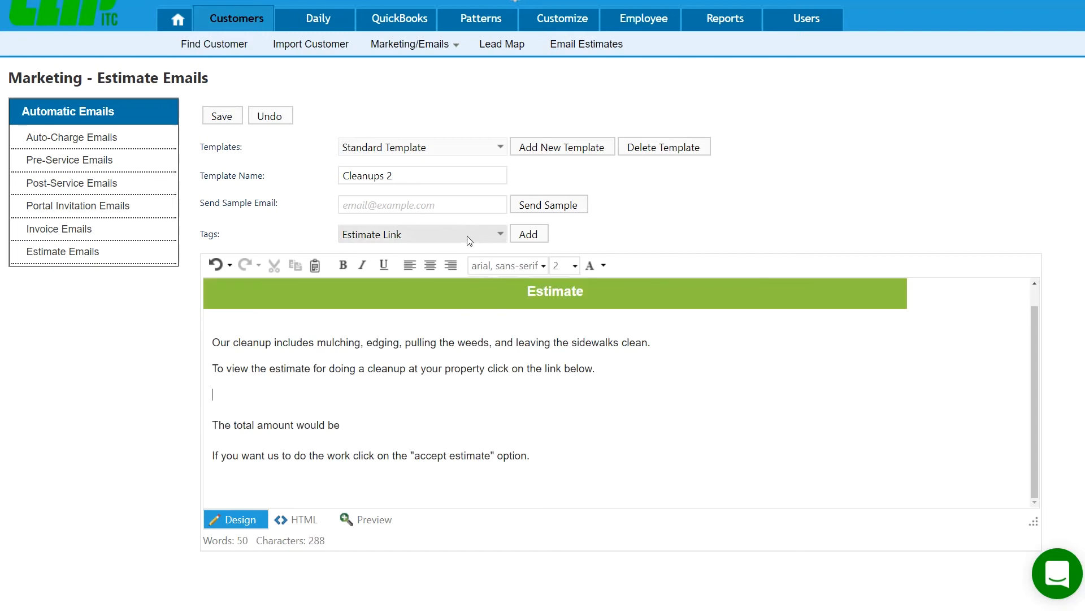
Insert the Estimate Link tag on the empty line beneath the sentence about viewing the estimate
left_click(467, 236)
left_click(232, 396)
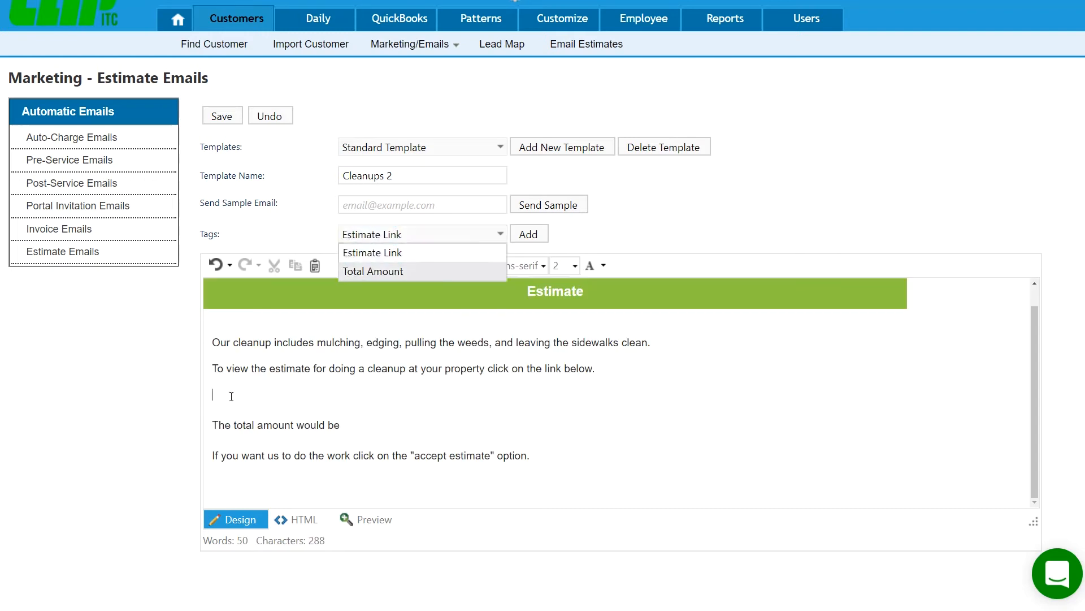
left_click(441, 252)
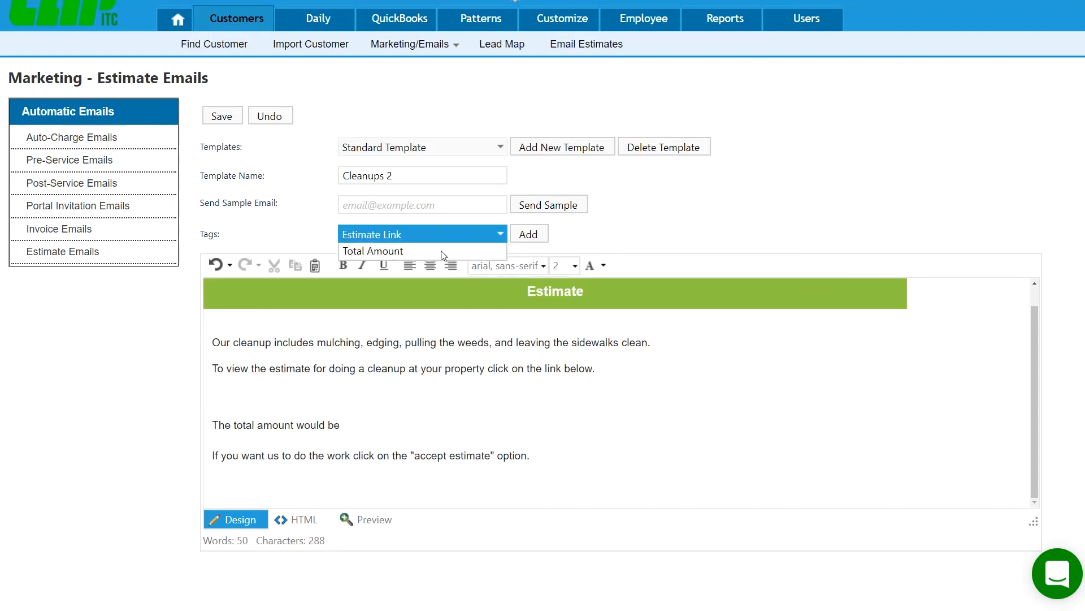
left_click(354, 238)
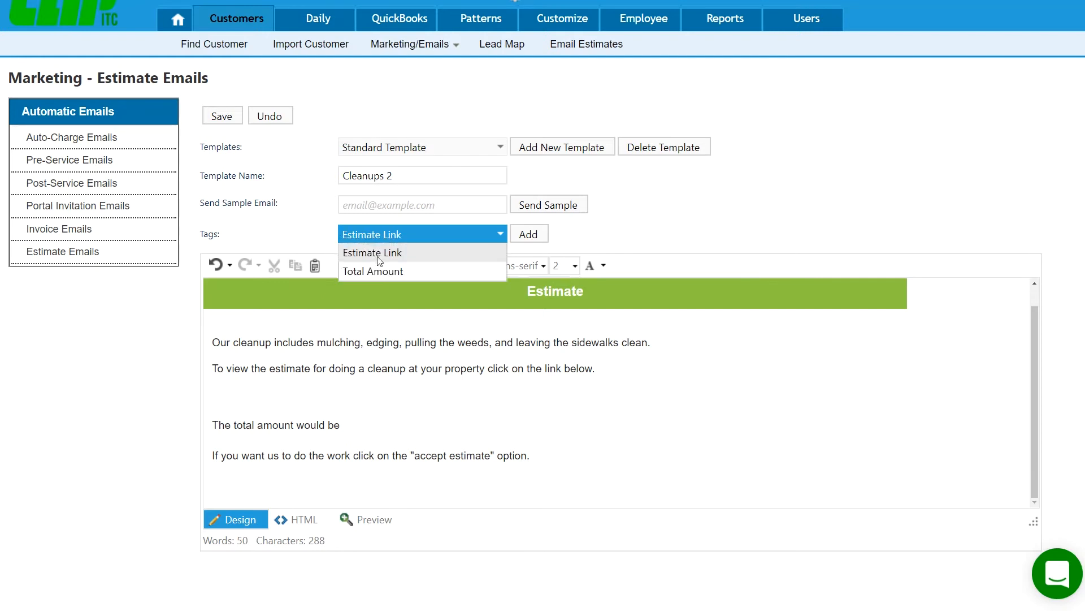
left_click(358, 248)
left_click(525, 234)
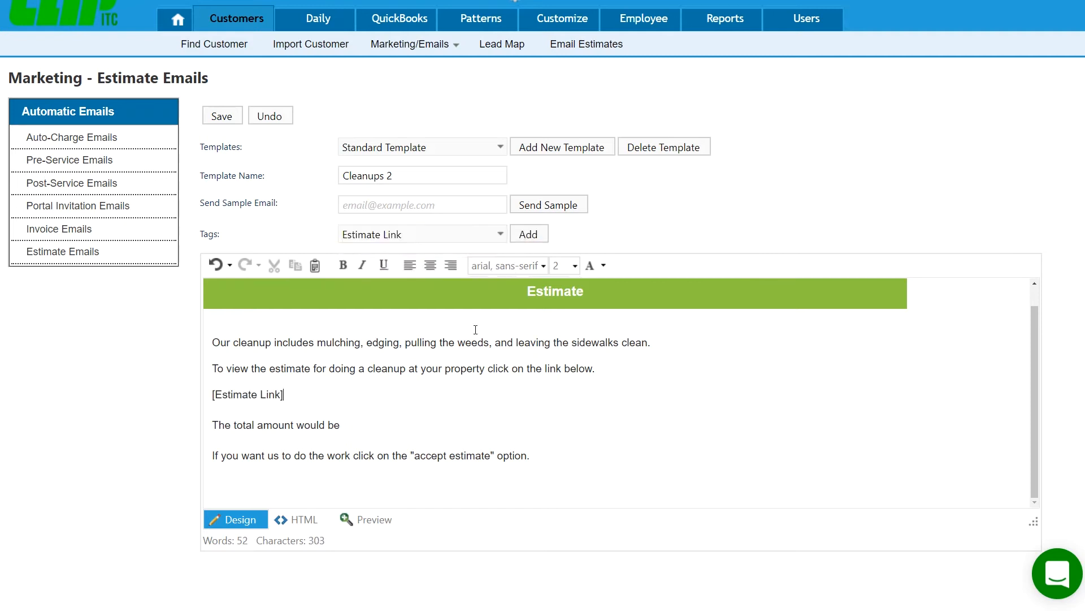
Insert the Total Amount tag after "The total amount would be" and save the Cleanups 2 email template
left_click(424, 234)
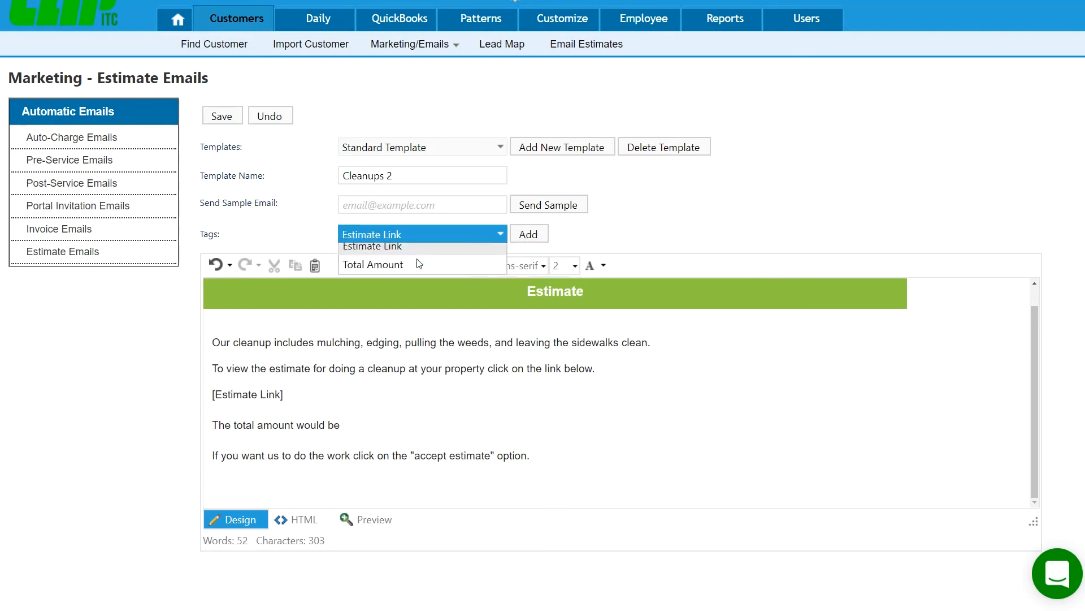
left_click(402, 269)
left_click(531, 232)
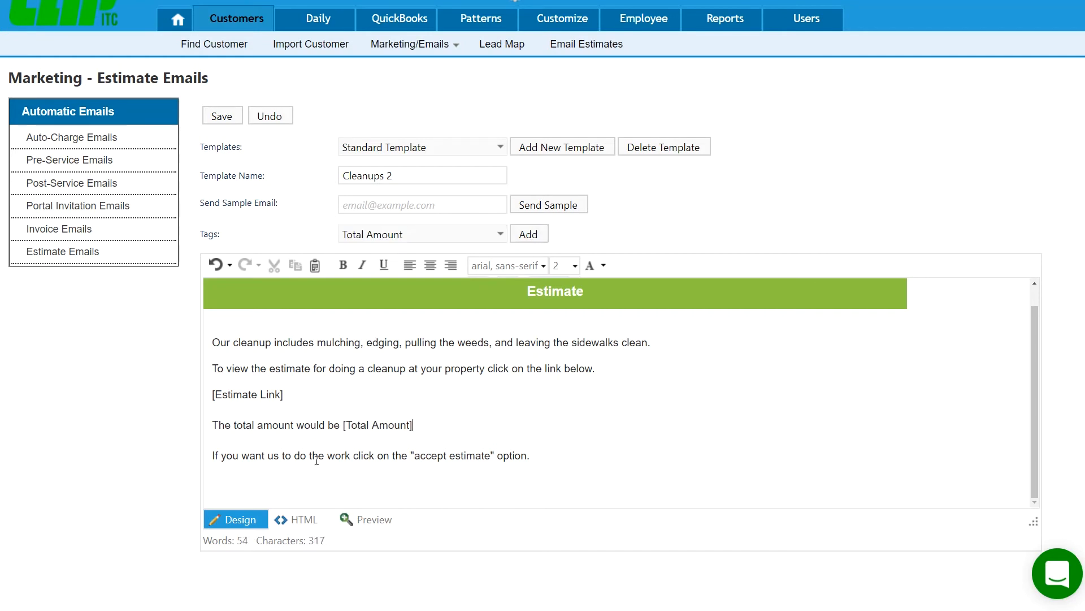
left_click(220, 118)
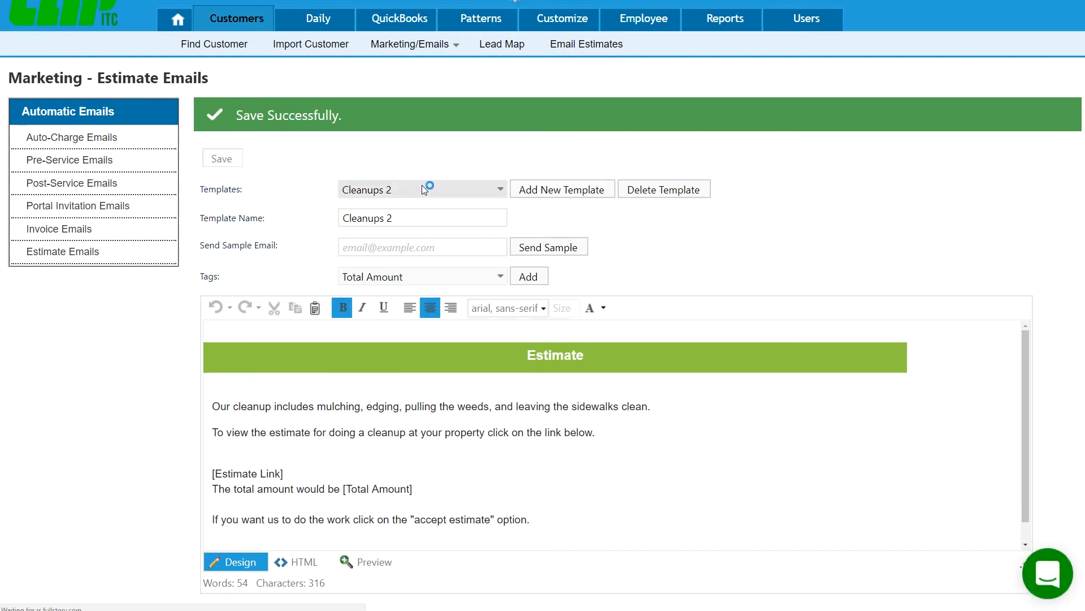
left_click(424, 187)
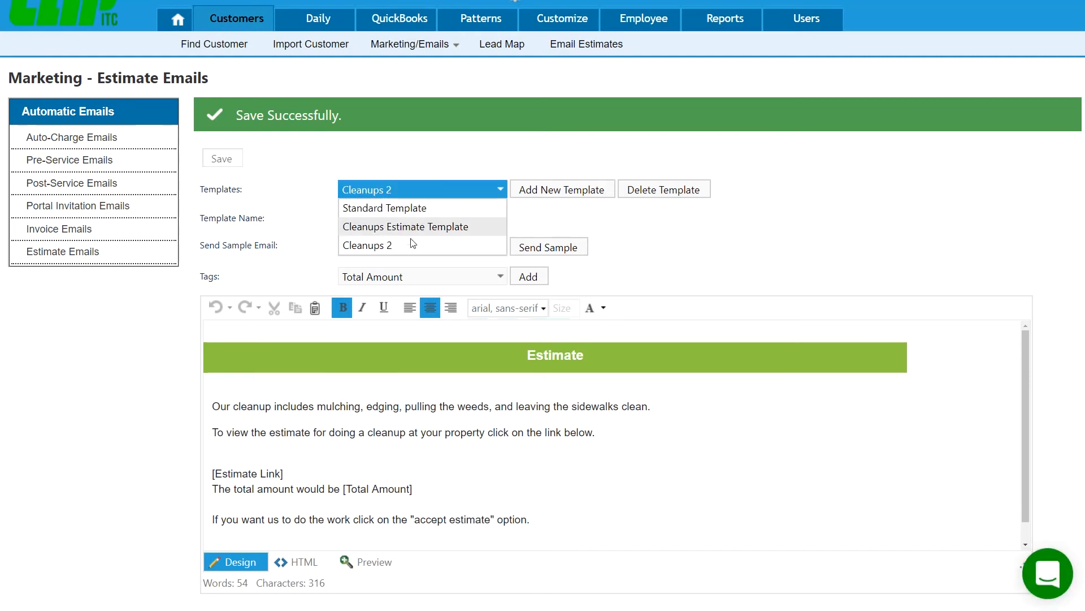
left_click(320, 158)
Find the lead in the customer list by last name and open the estimates in that customer record
left_click(217, 45)
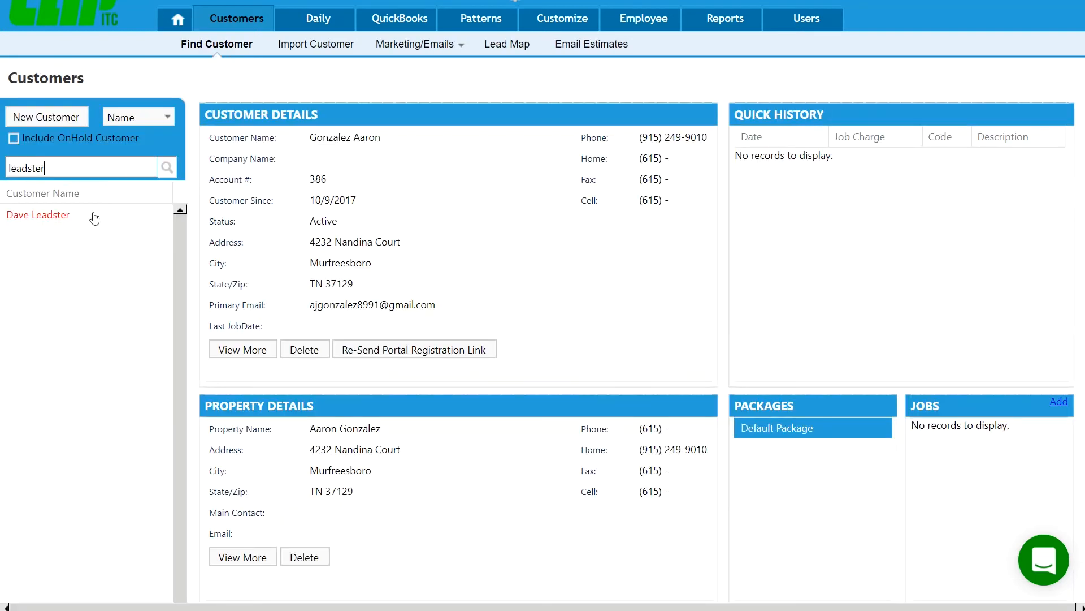
left_click(90, 214)
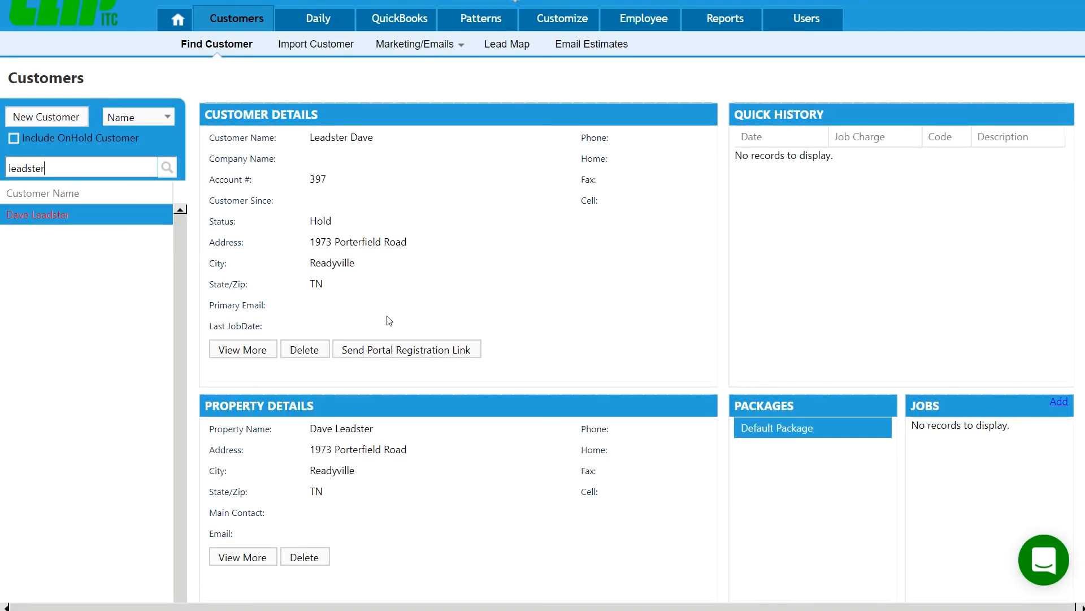
left_click(240, 352)
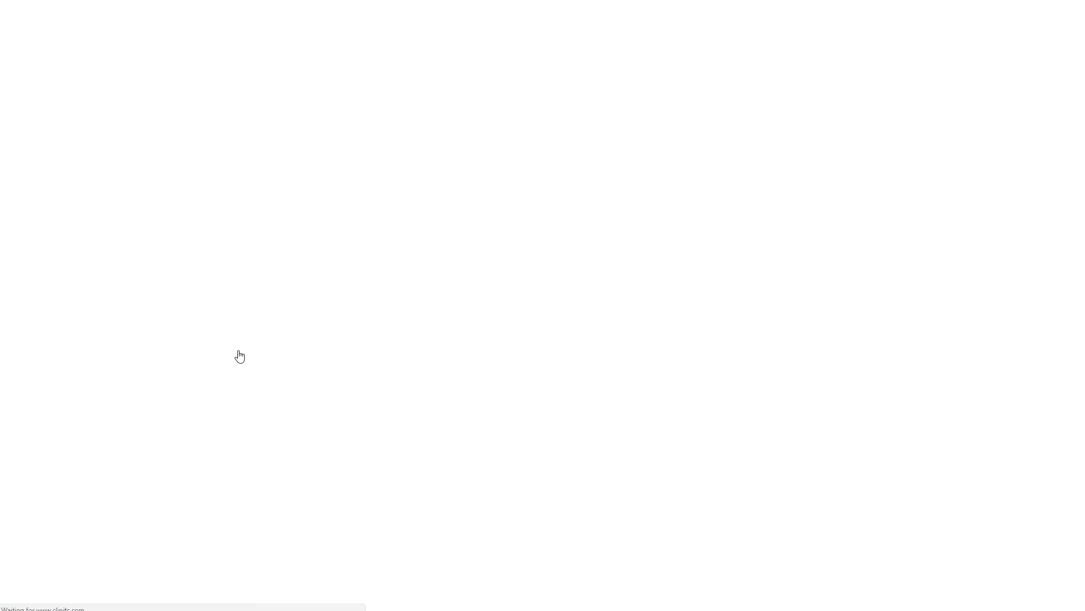
left_click(64, 287)
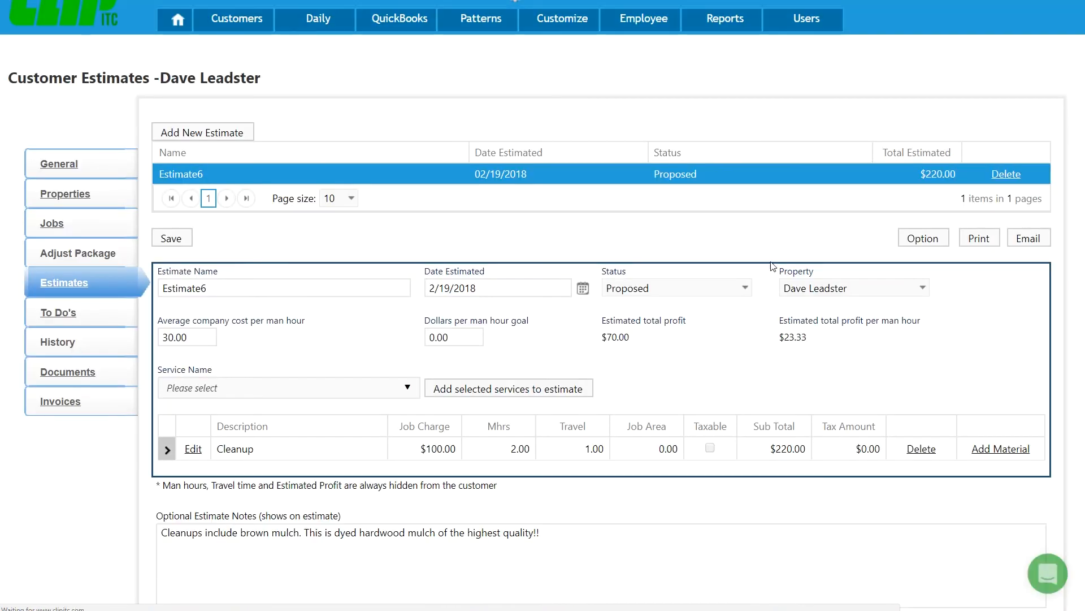
Choose Cleanups 2 as the estimate's email template, enable only Hide Material among the hide options, and save the estimate
left_click(923, 238)
left_click(590, 241)
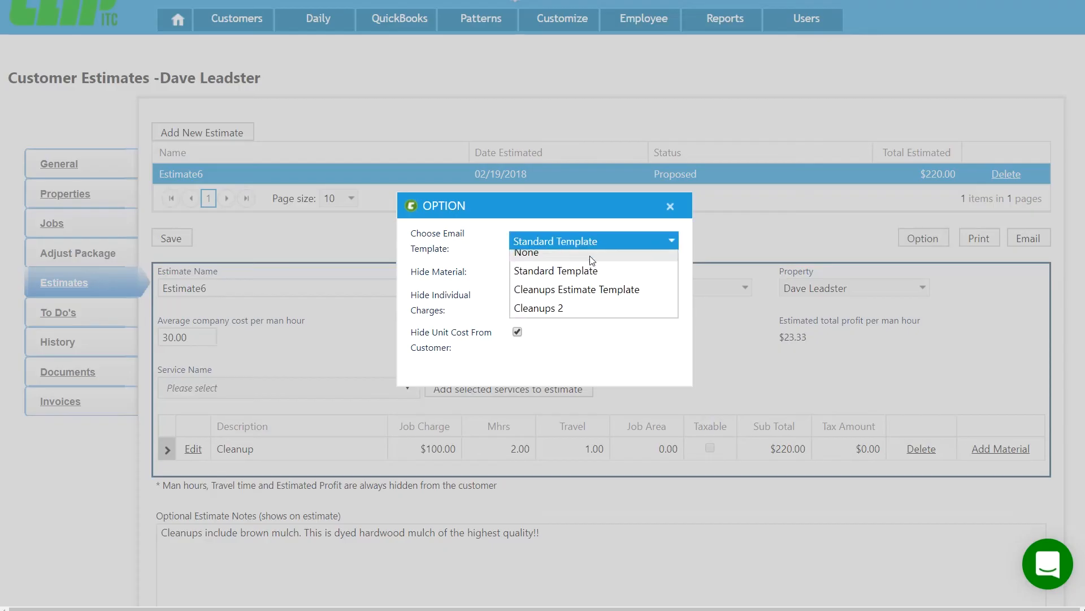
left_click(569, 315)
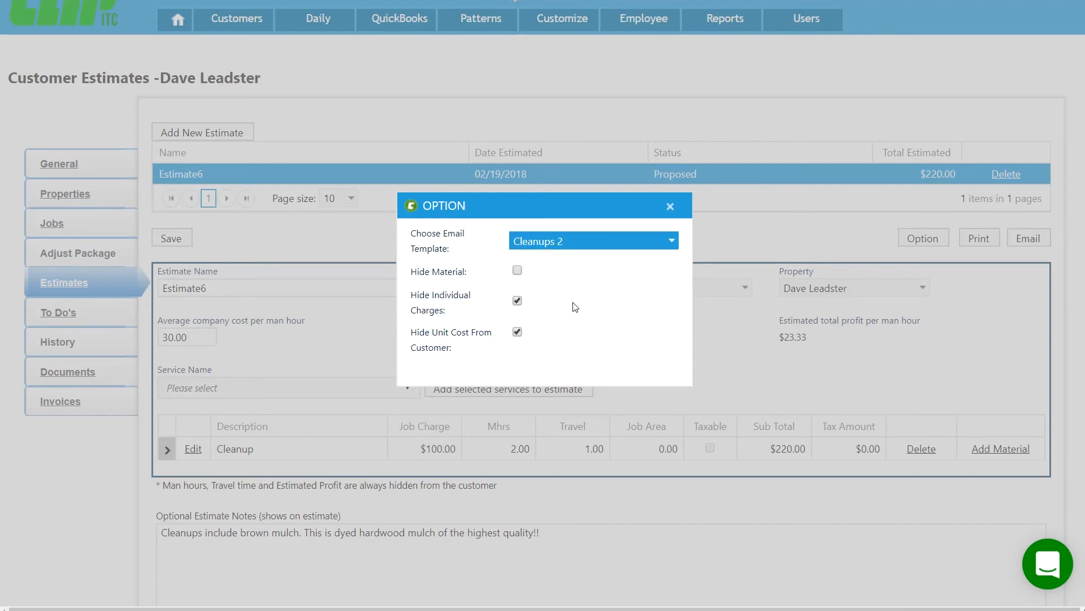
left_click(518, 271)
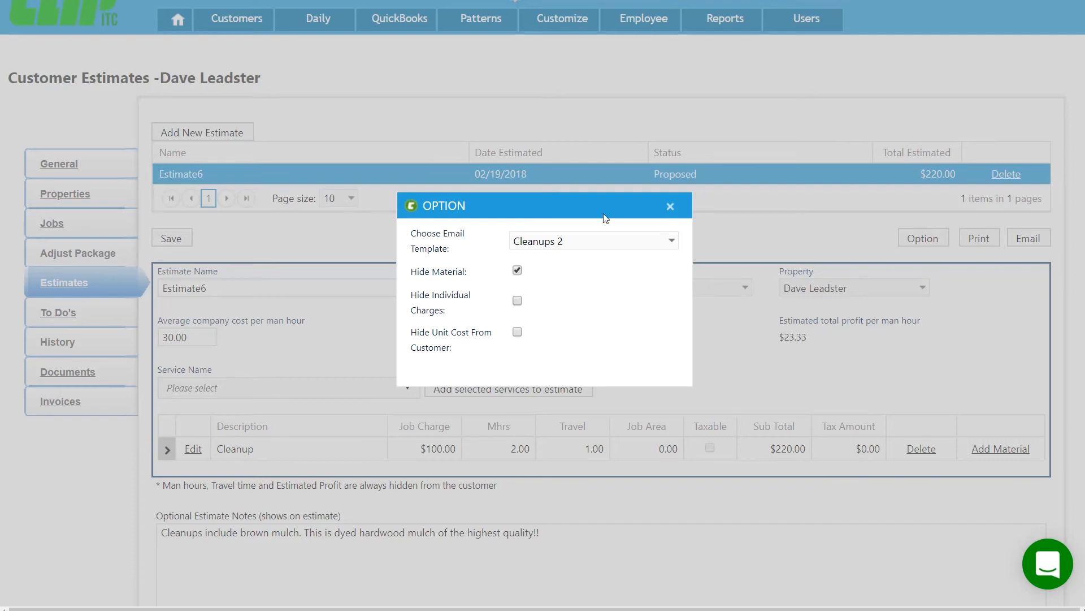
left_click(671, 206)
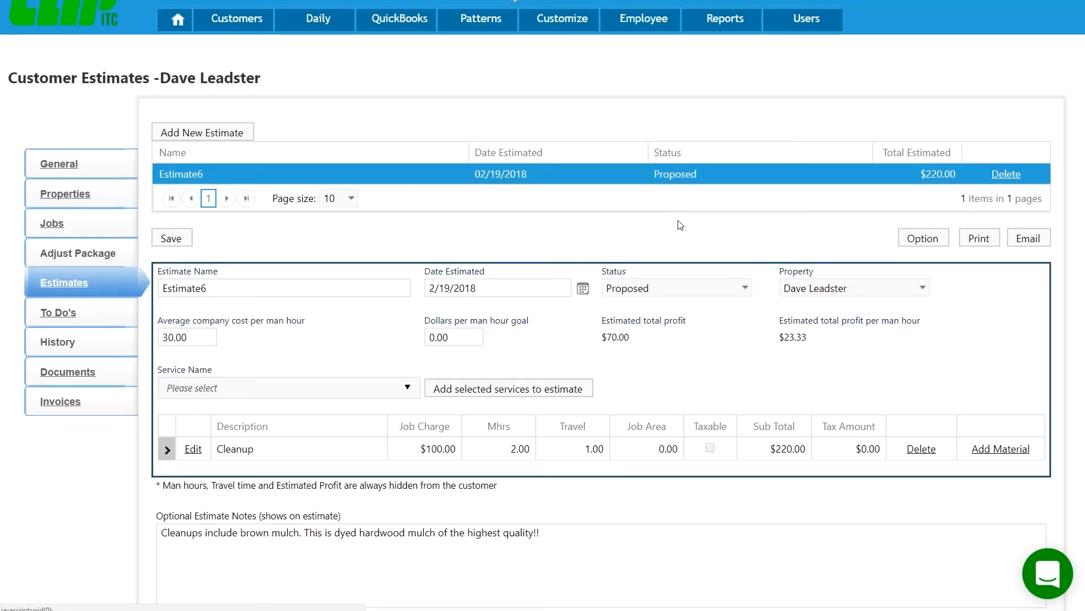
left_click(171, 238)
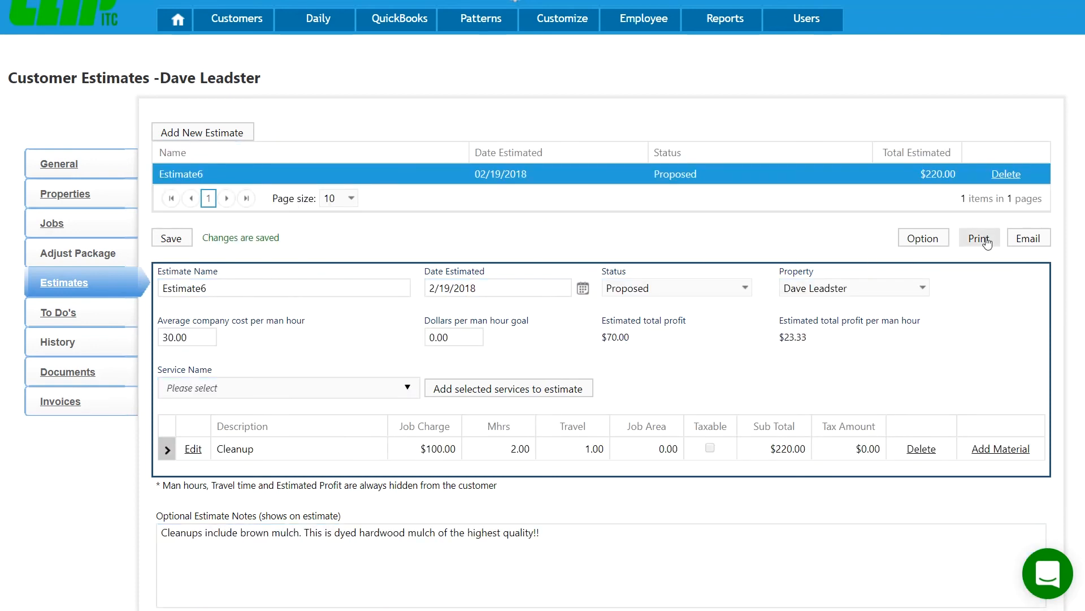
Preview the estimate for printing and examine how the Cleanup service and its charge are presented
left_click(979, 238)
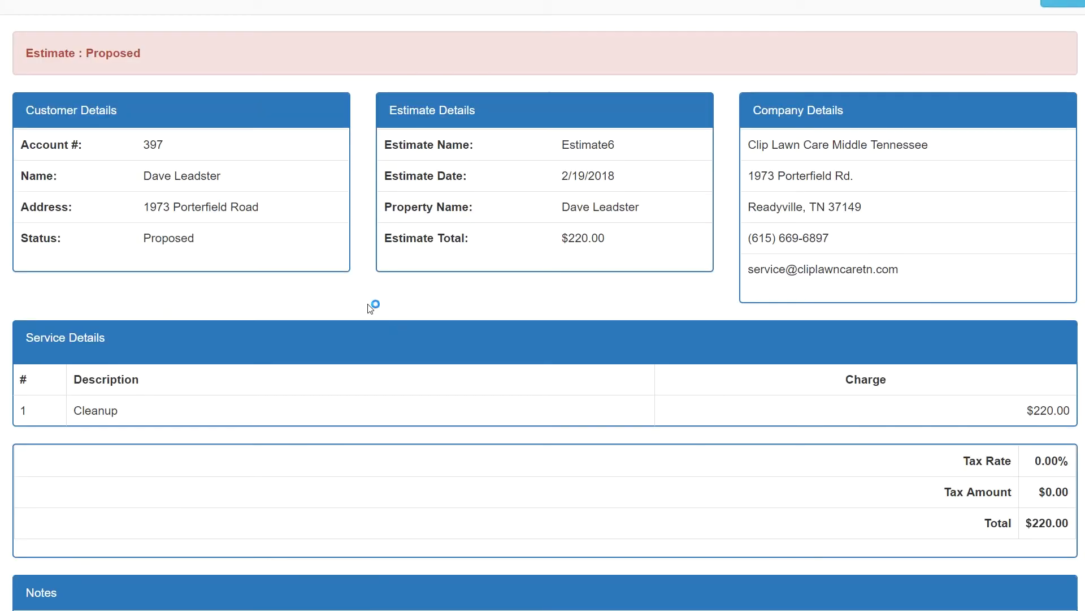
left_click_drag(1070, 411, 88, 411)
left_click(88, 411)
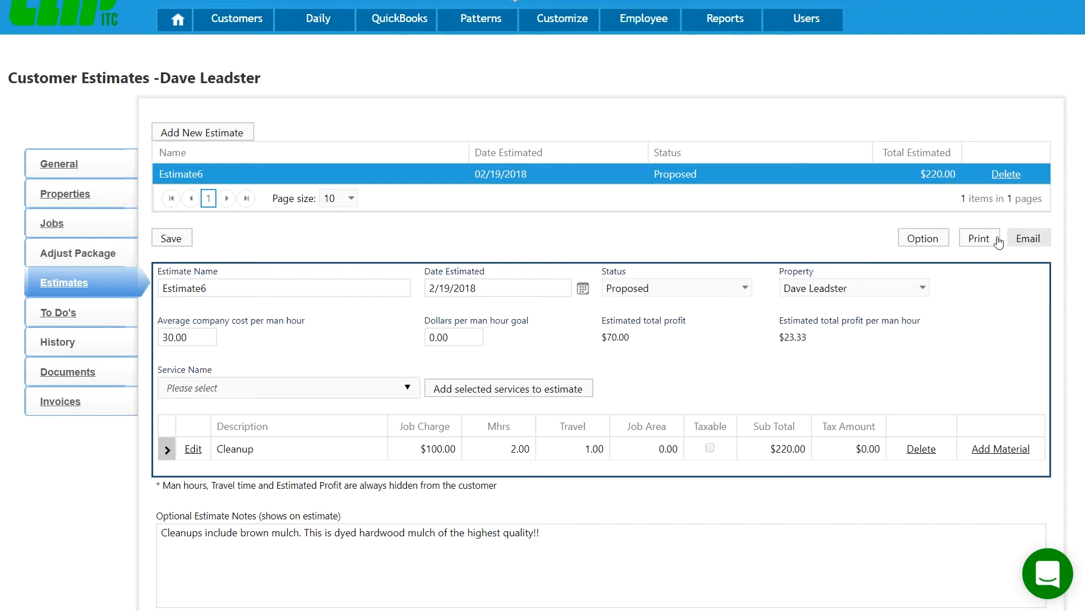
Set the estimate options to hide only individual charges, and save the estimate
left_click(923, 238)
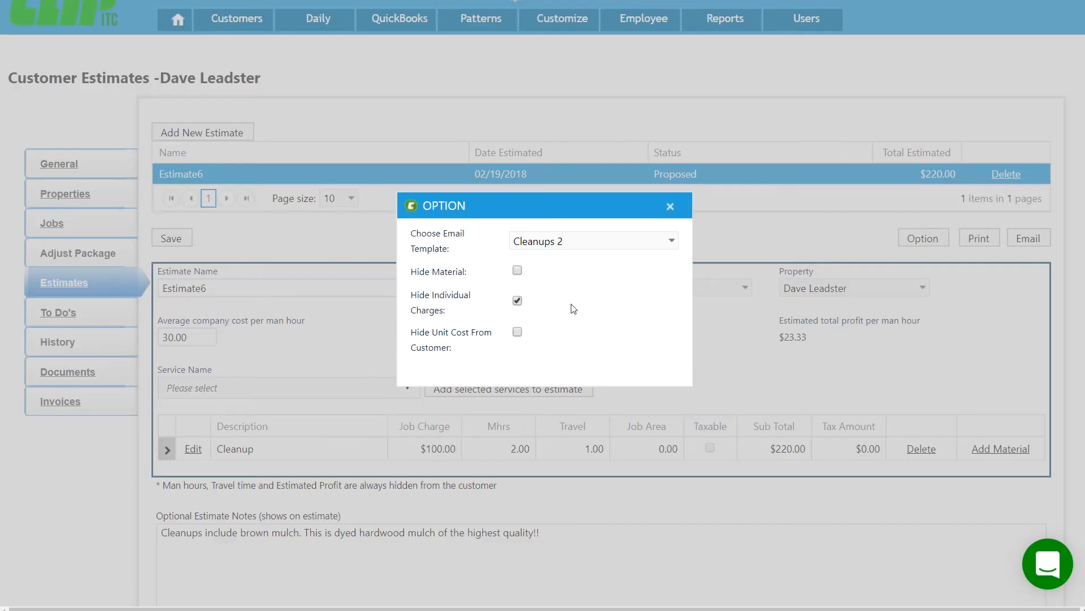
left_click(670, 207)
left_click(171, 242)
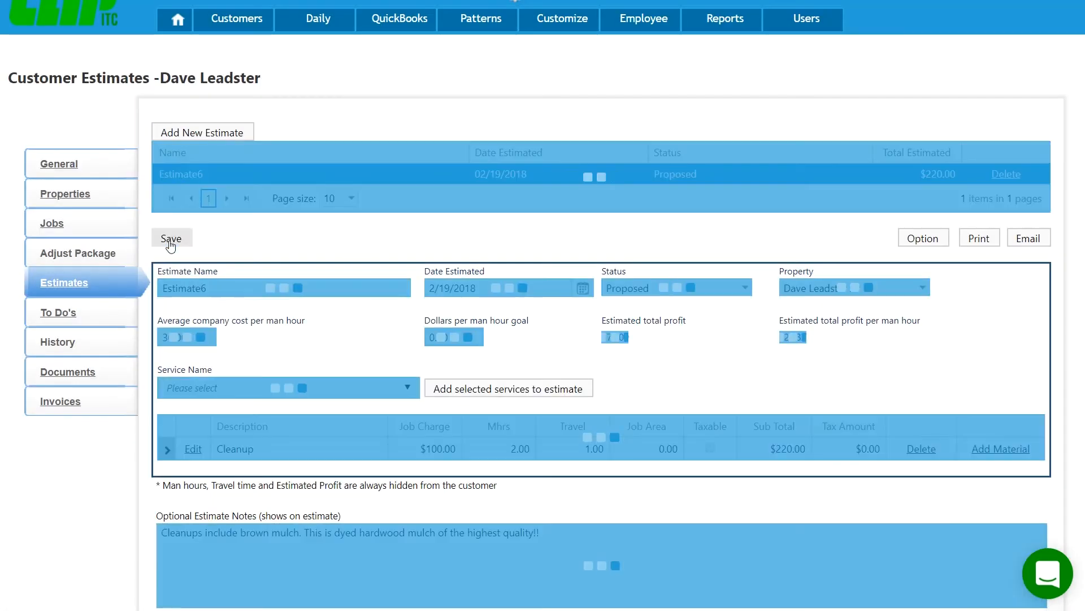
Preview the estimate for printing and check its material details, total and notes
left_click(977, 238)
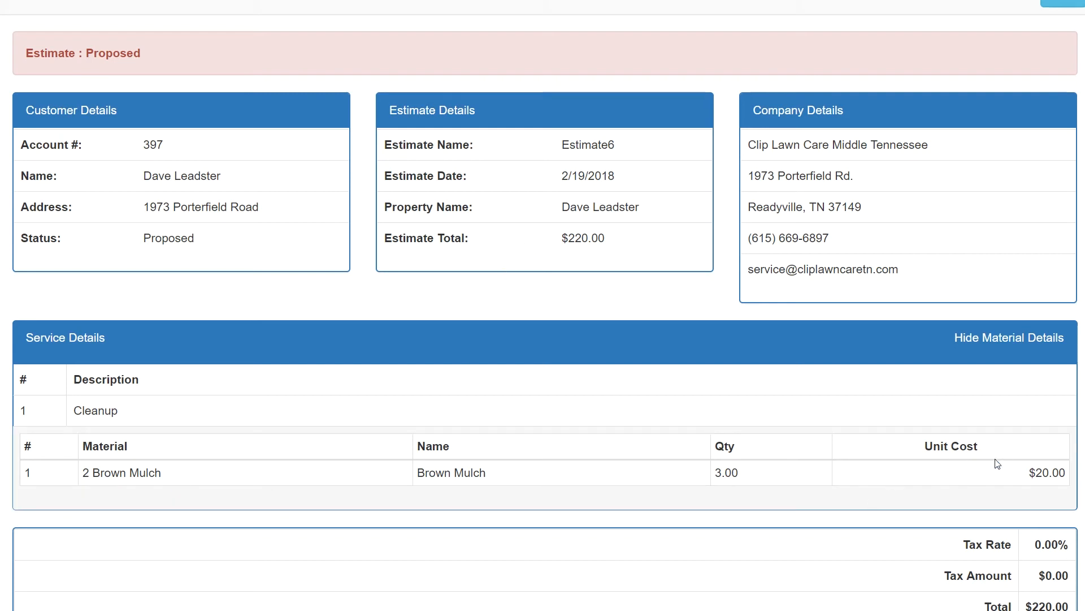
scroll(997, 463, "down", 3)
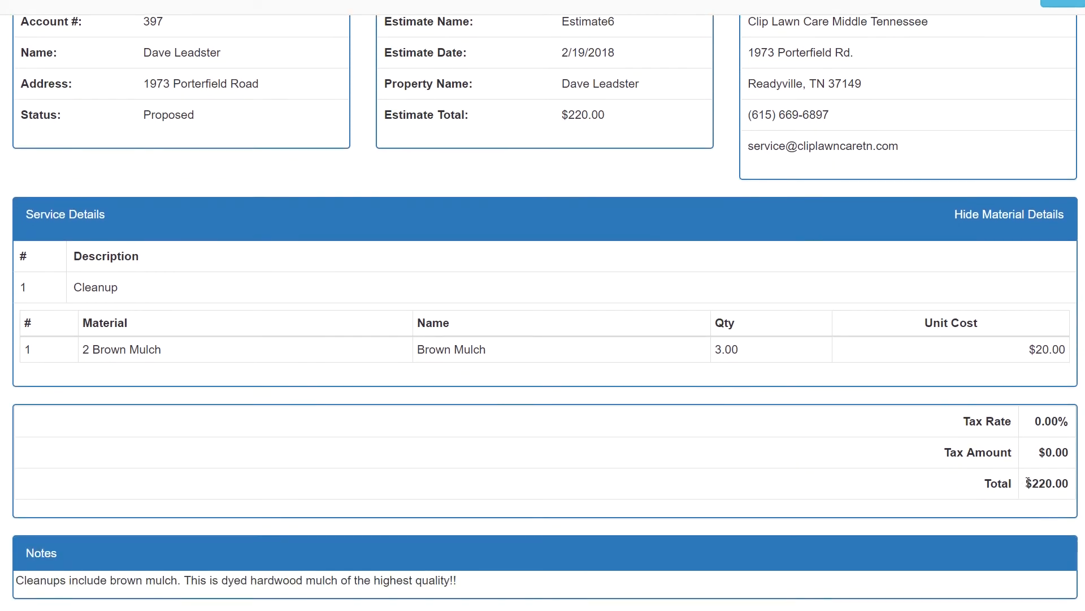
left_click_drag(1028, 482, 1071, 486)
scroll(650, 220, "up", 3)
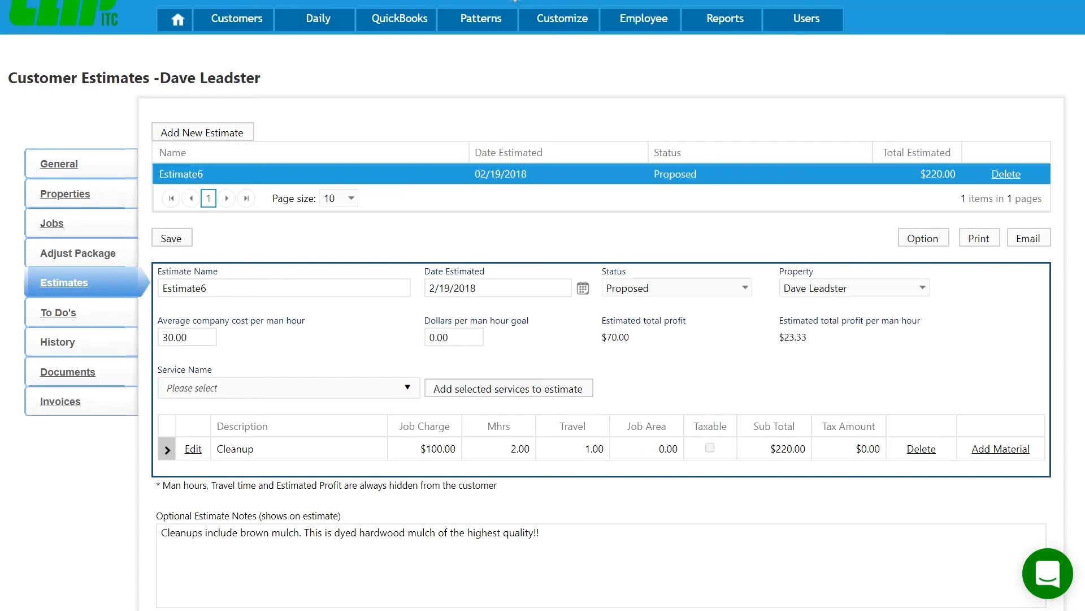
Turn off Hide Individual Charges, save the estimate and open its print preview
left_click(922, 237)
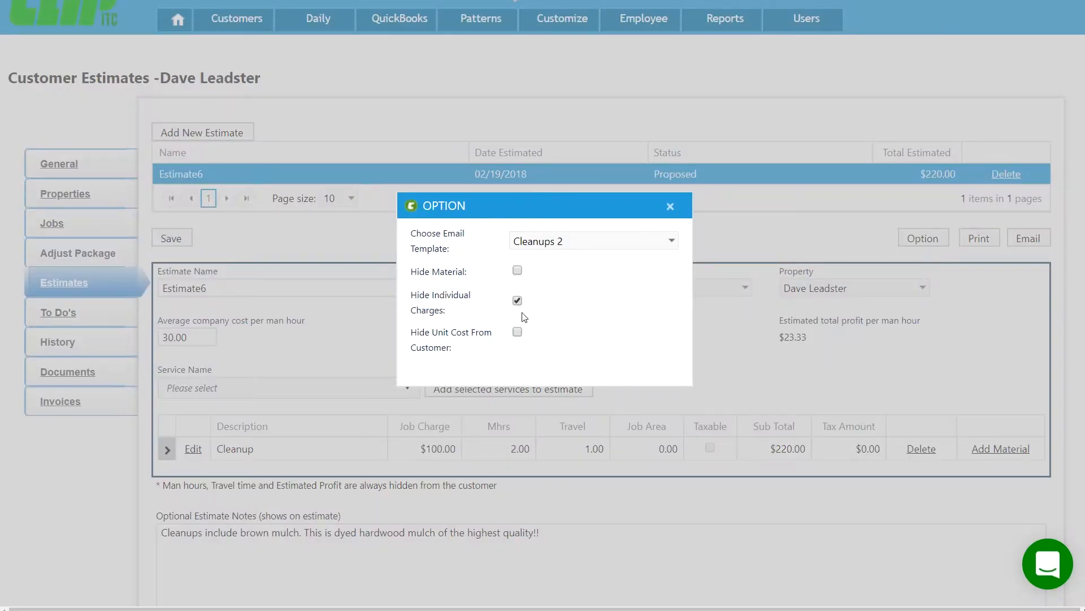
left_click(517, 302)
left_click(670, 205)
left_click(171, 238)
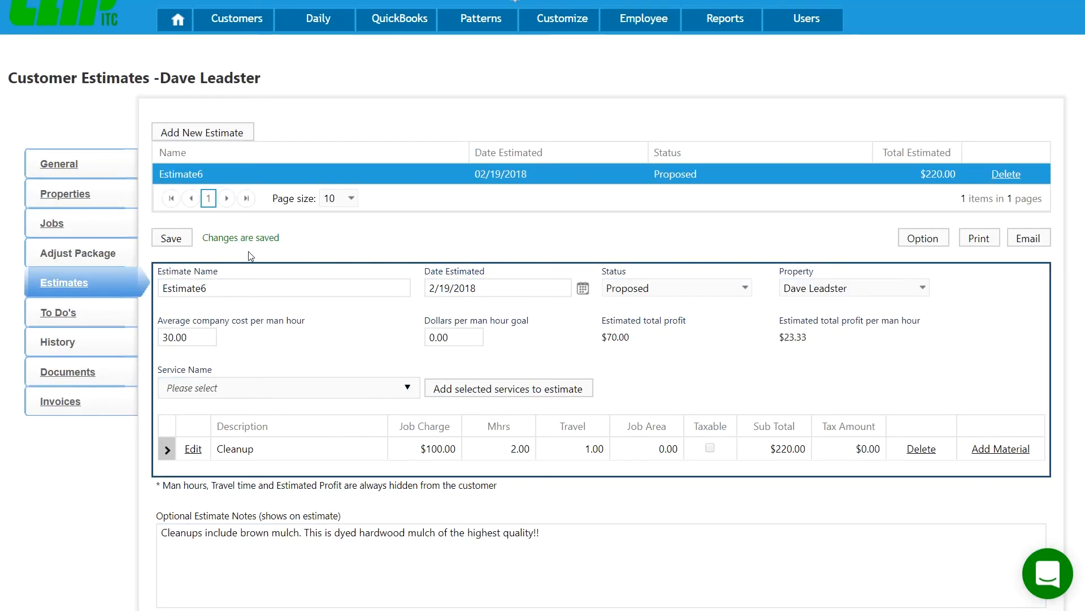
left_click(980, 242)
Set the estimate options to hide materials and the unit cost from the customer, and save the estimate
left_click(923, 238)
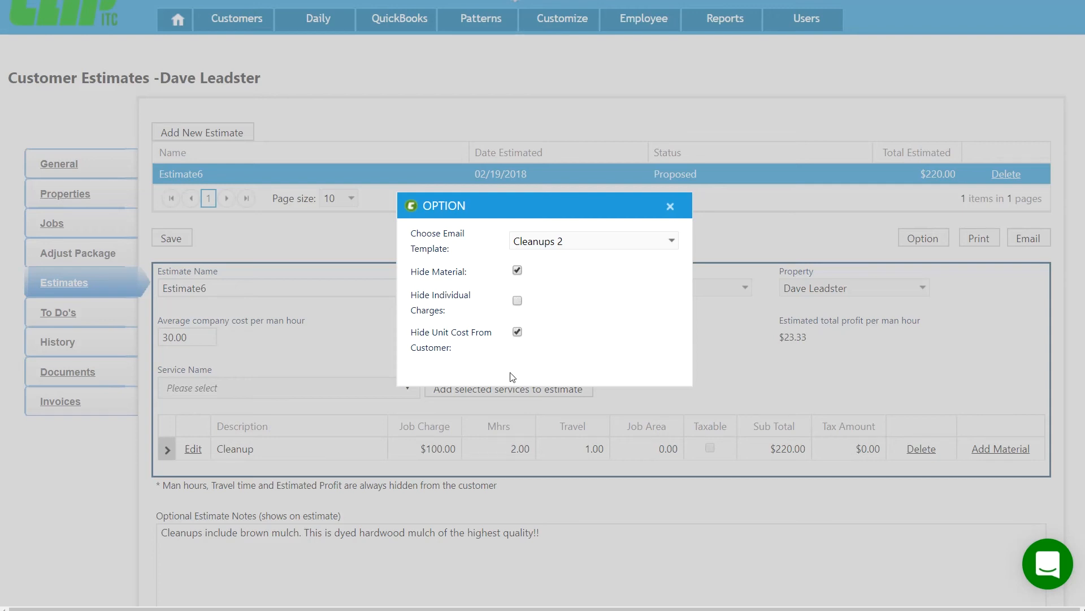
left_click(670, 206)
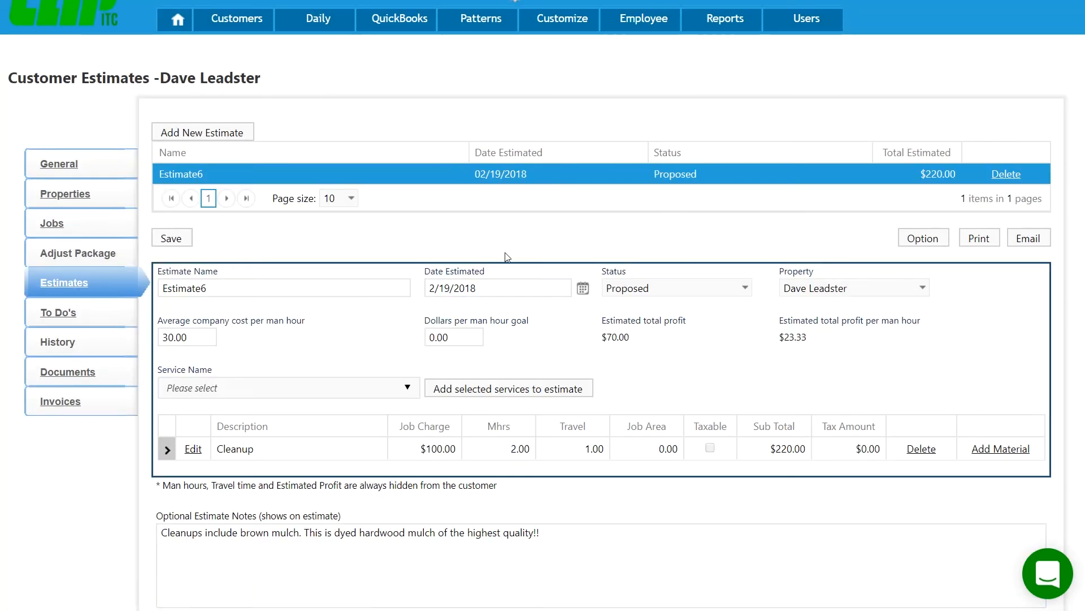
left_click(172, 239)
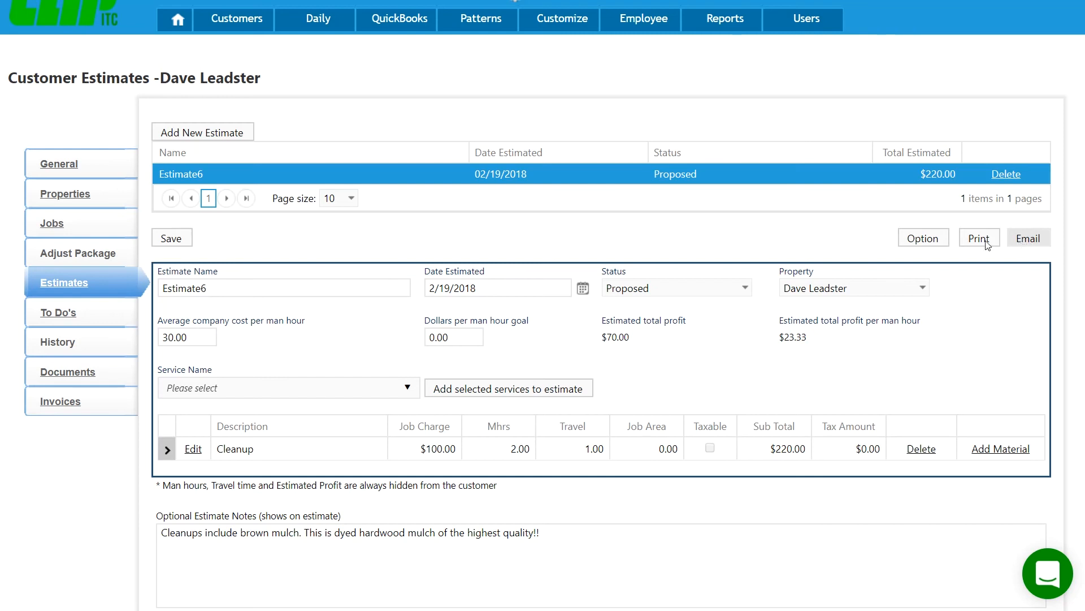
Open the lead's general information, return to the estimate and email it to the customer
left_click(63, 168)
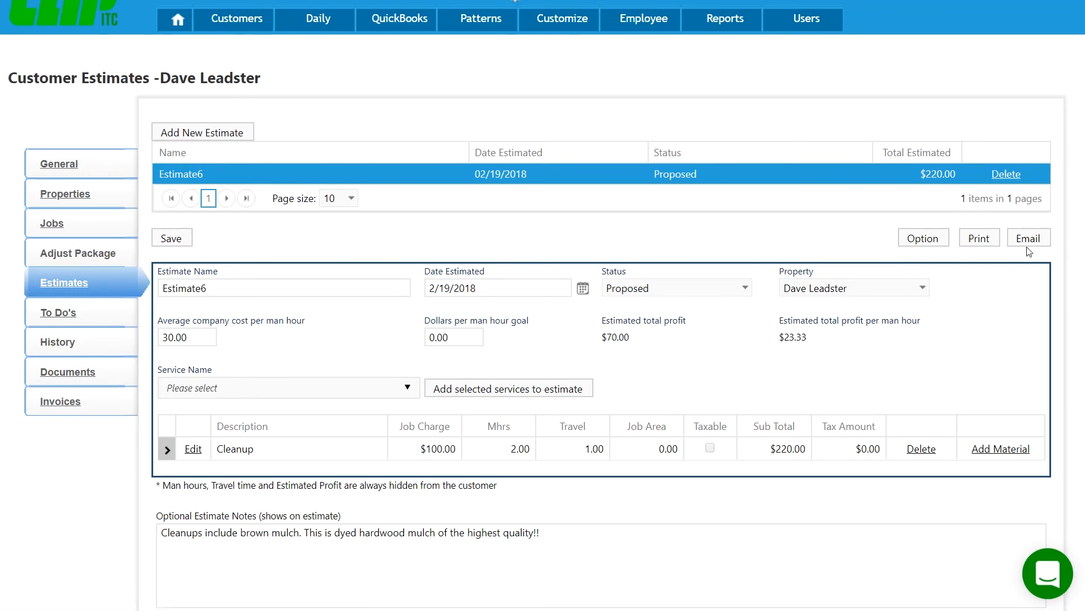
left_click(1028, 239)
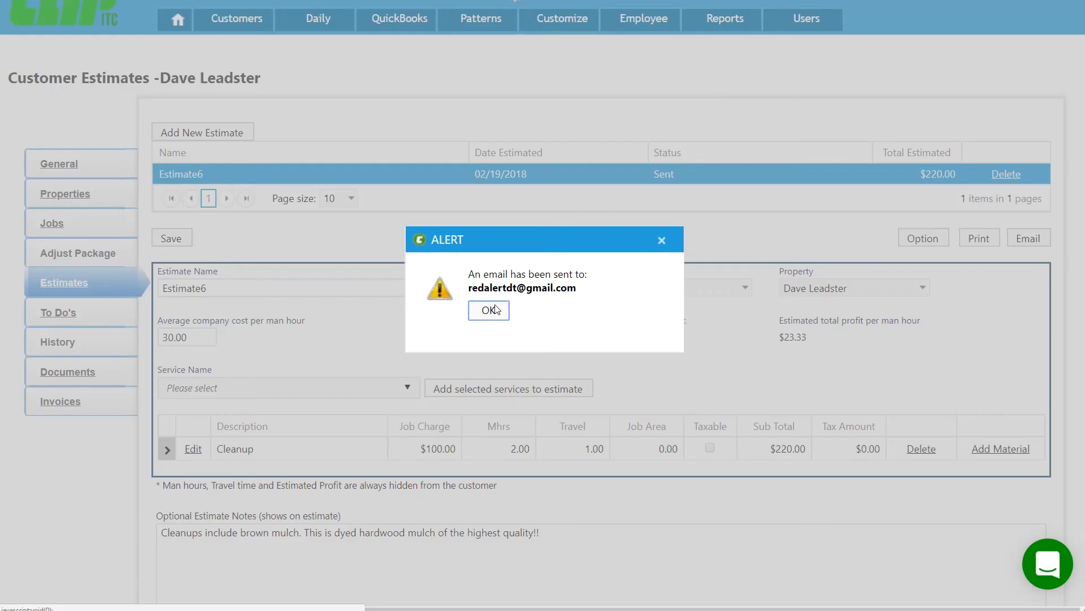
left_click(488, 310)
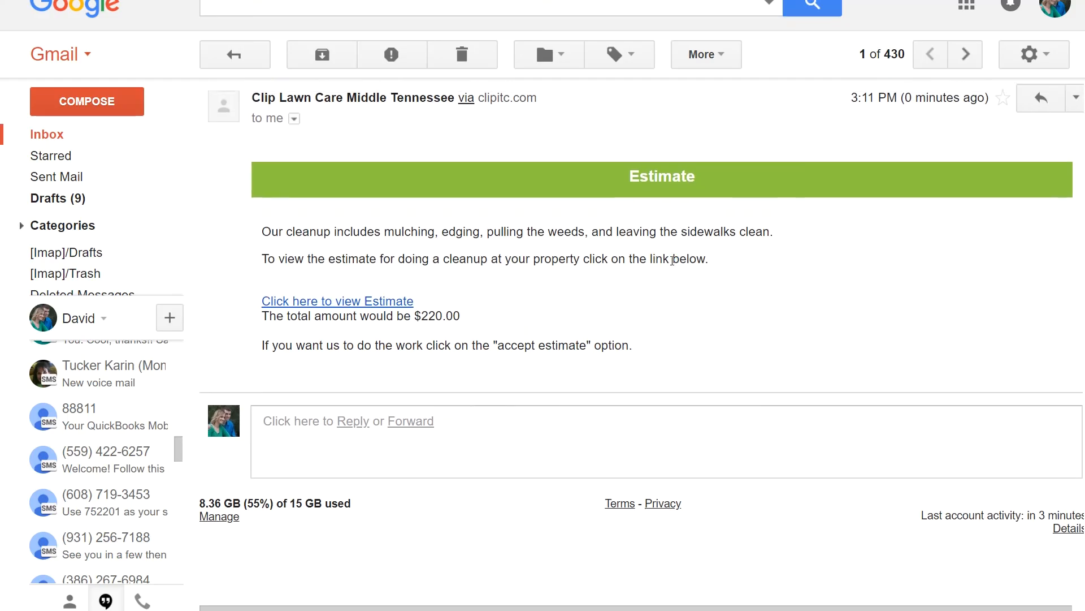
In the estimate email received in Gmail, open the estimate from its link and accept it with a drawn signature
scroll(554, 169, "down", 1)
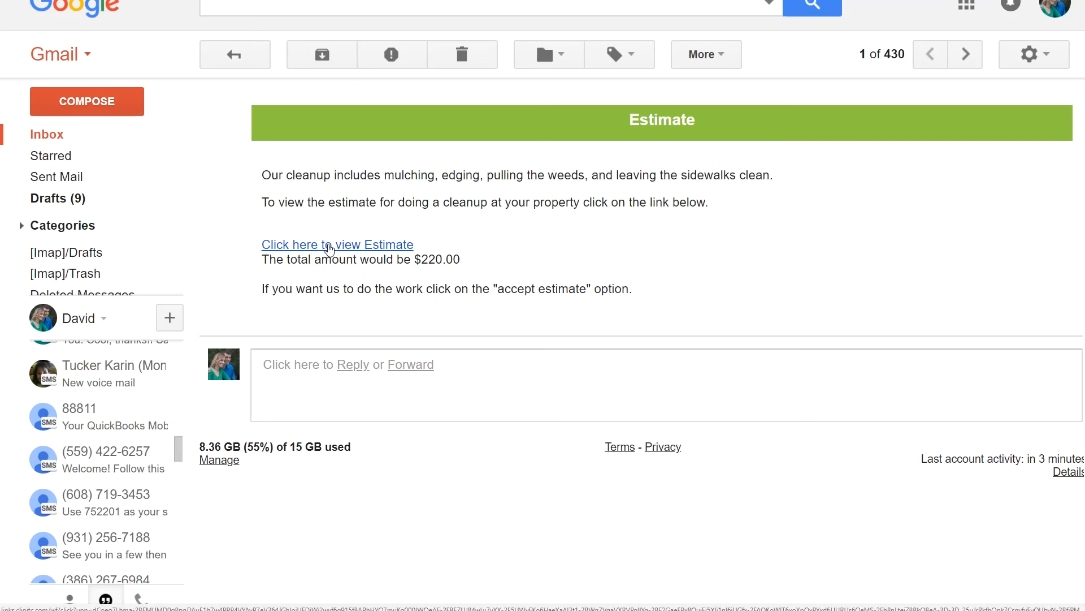
left_click(330, 247)
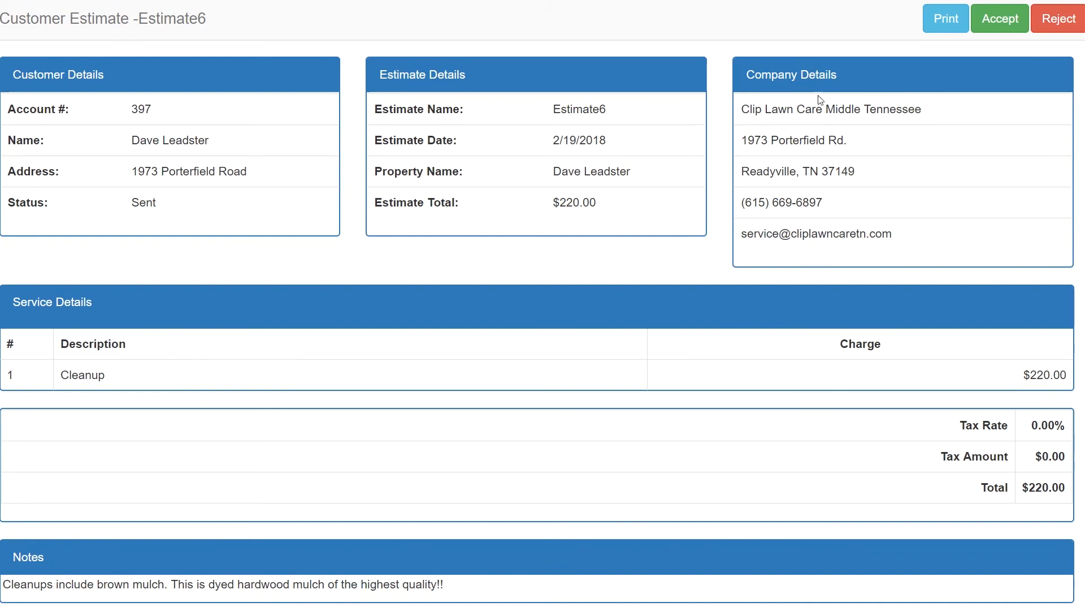
left_click(984, 23)
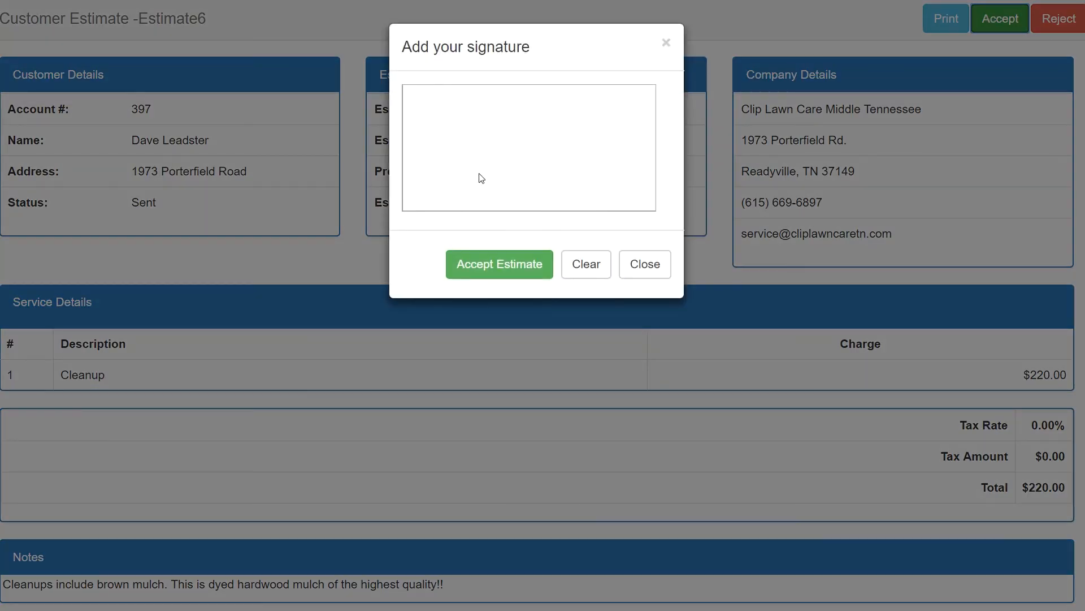
mouse_move(416, 191)
left_mouse_down()
mouse_move(443, 155)
mouse_move(502, 150)
mouse_move(589, 177)
mouse_move(688, 176)
left_mouse_up()
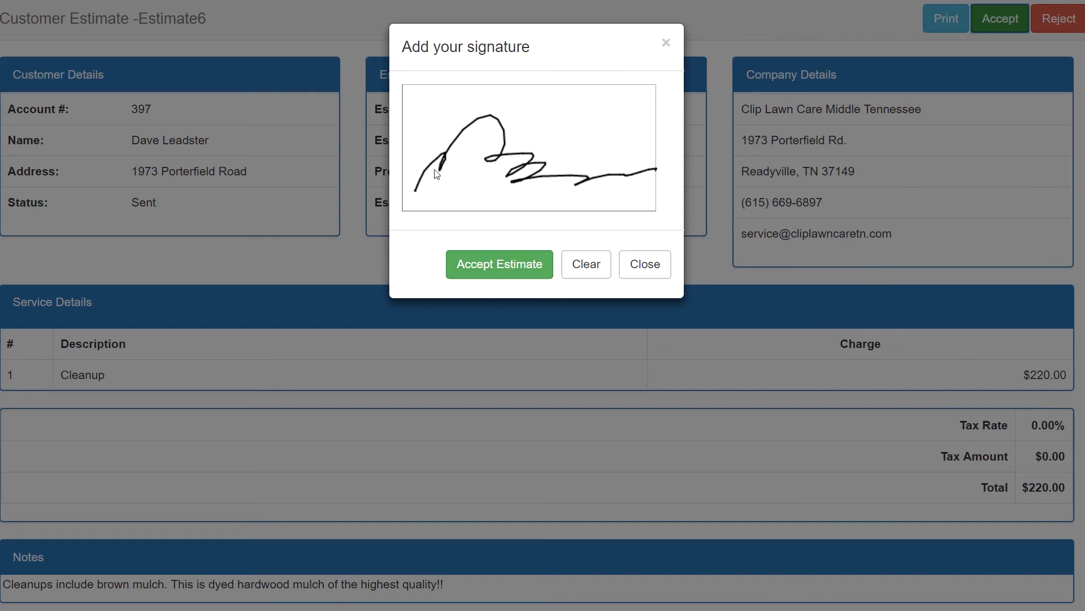
left_click(506, 267)
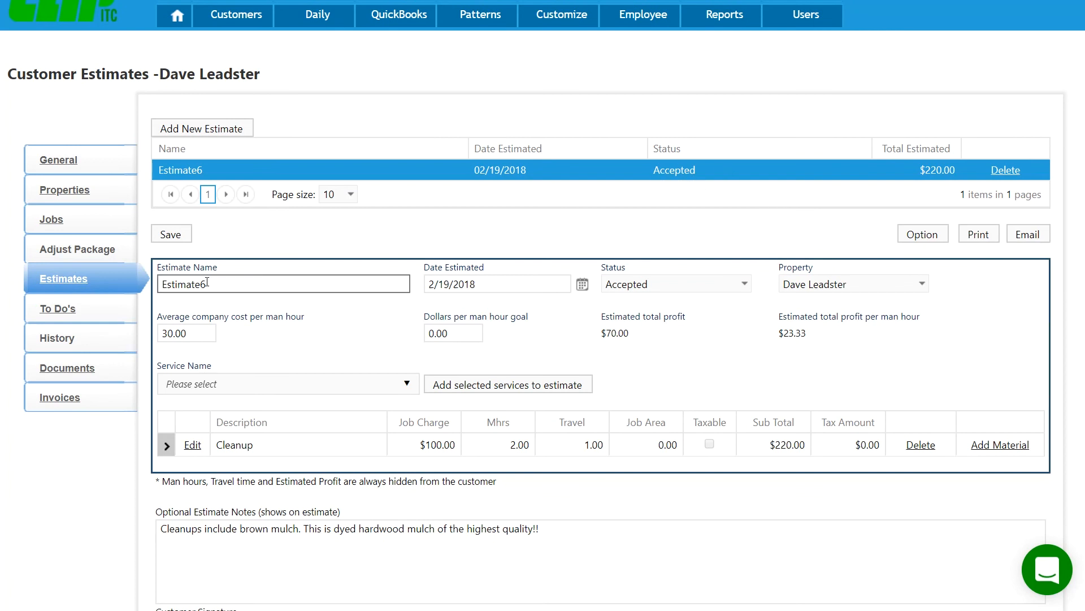
Open the customer's jobs from the estimate record and examine the Cleanup job's details, schedule and materials
left_click(59, 219)
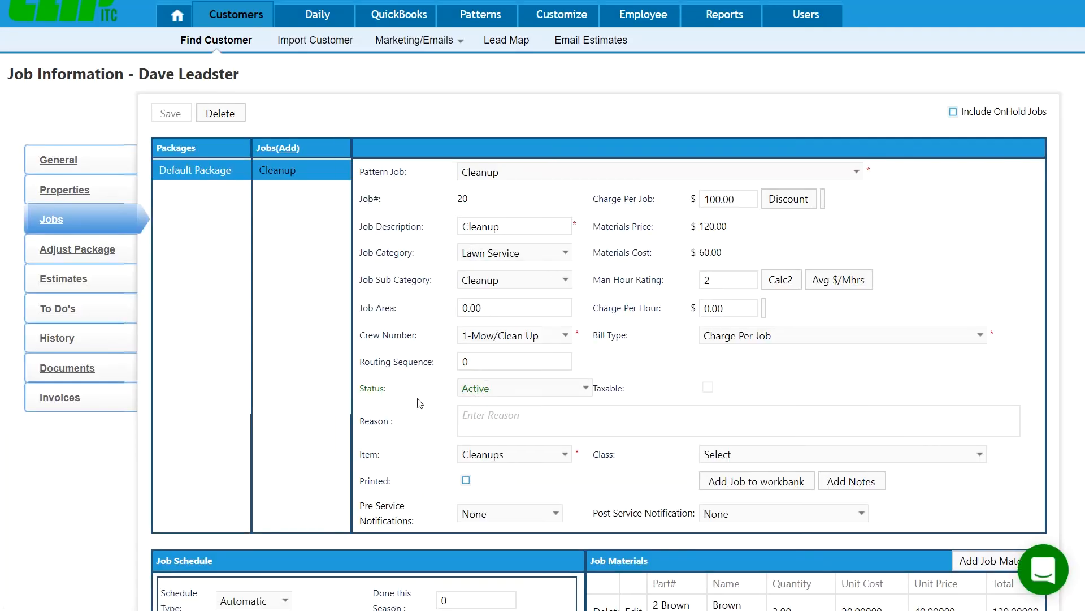
scroll(458, 380, "down", 5)
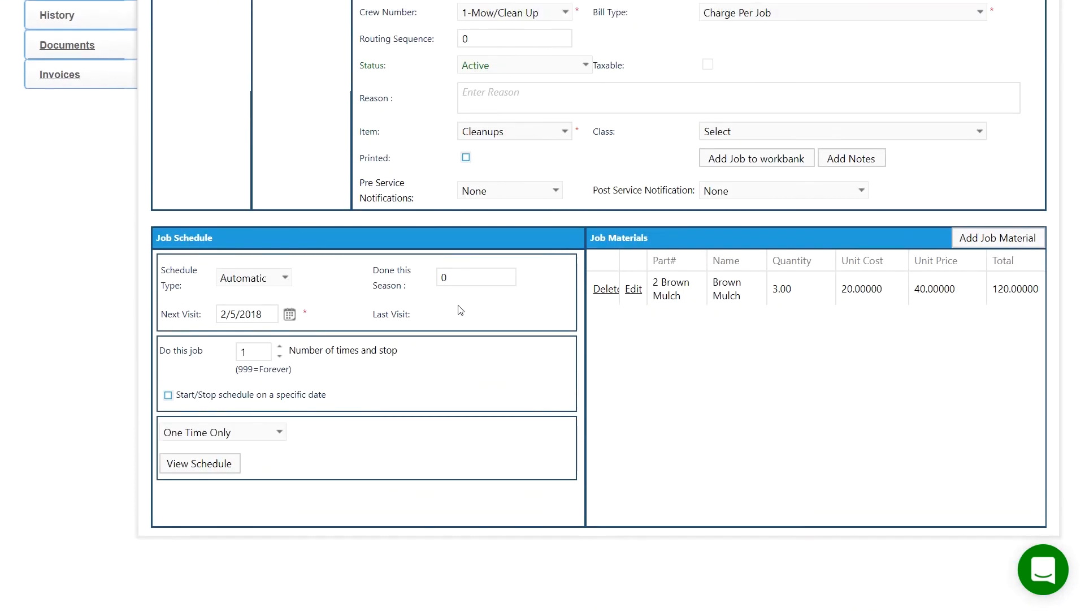
Return to the customer's estimates, set the status of Estimate6 to Proposed, and save the estimate
scroll(461, 309, "up", 3)
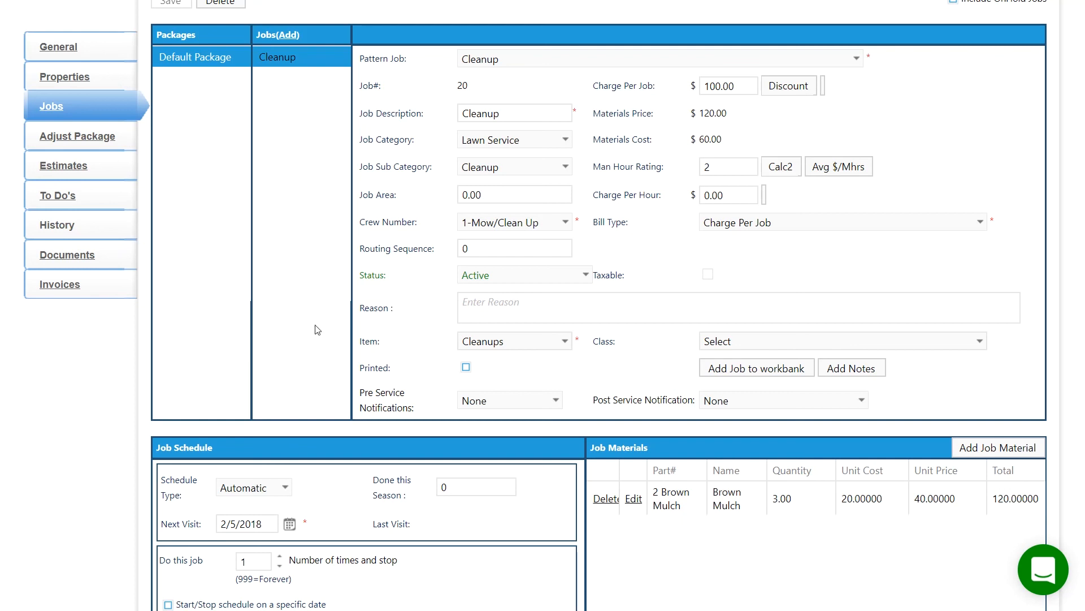
left_click(73, 169)
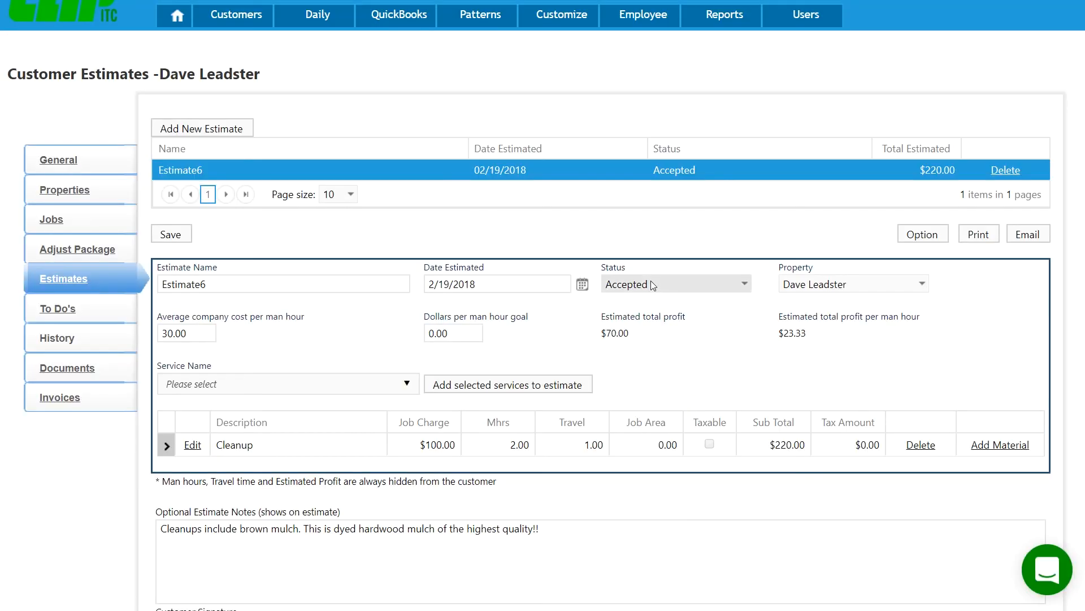
left_click(655, 289)
left_click(654, 289)
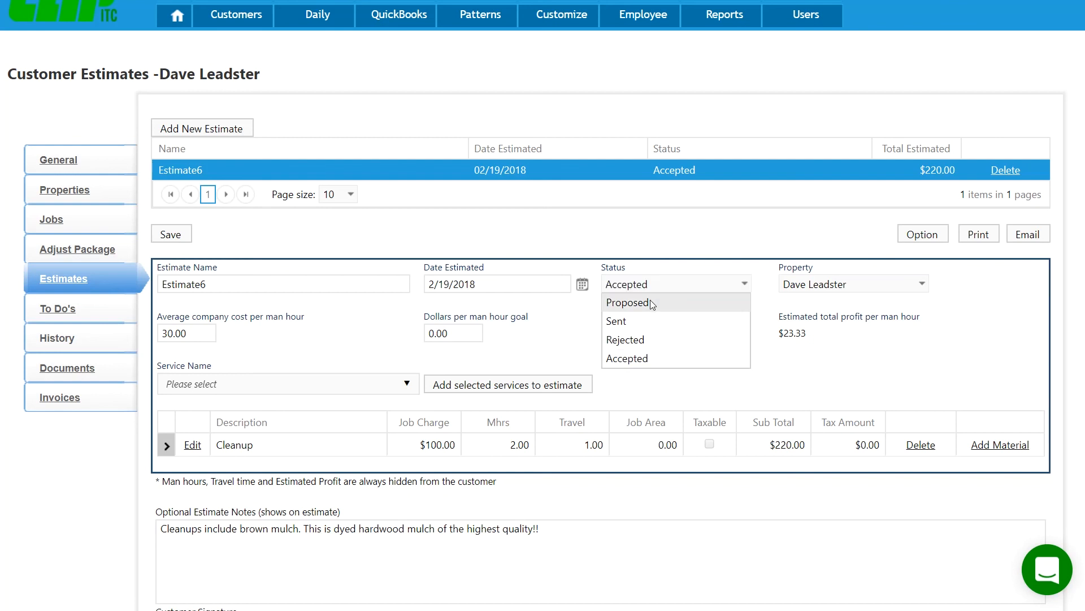
left_click(650, 302)
left_click(170, 234)
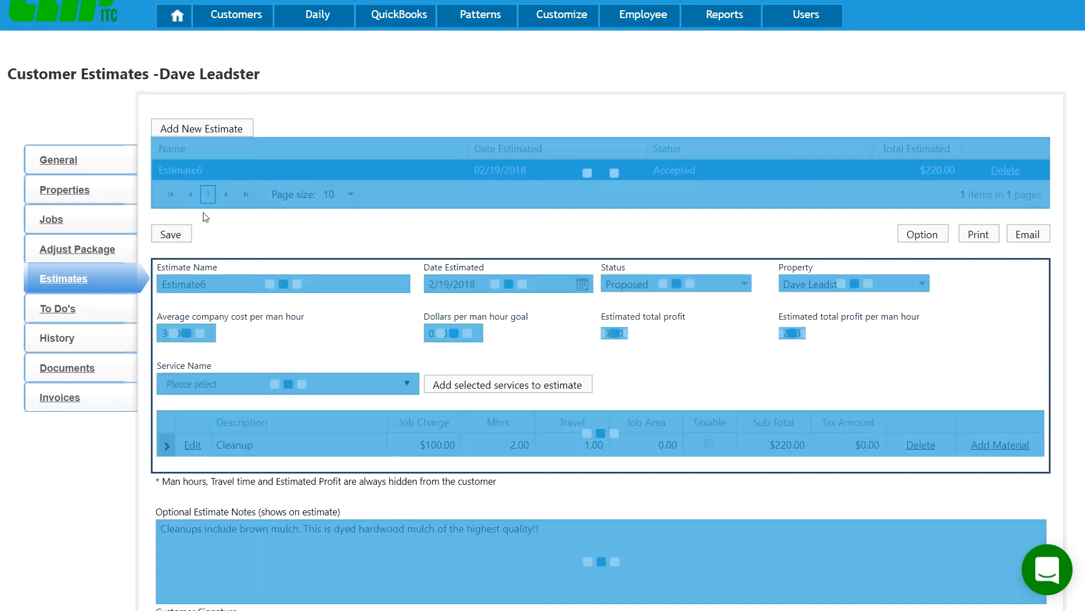
In the batch list for emailing estimates, select the proposed Estimate6 and send it
mouse_move(242, 11)
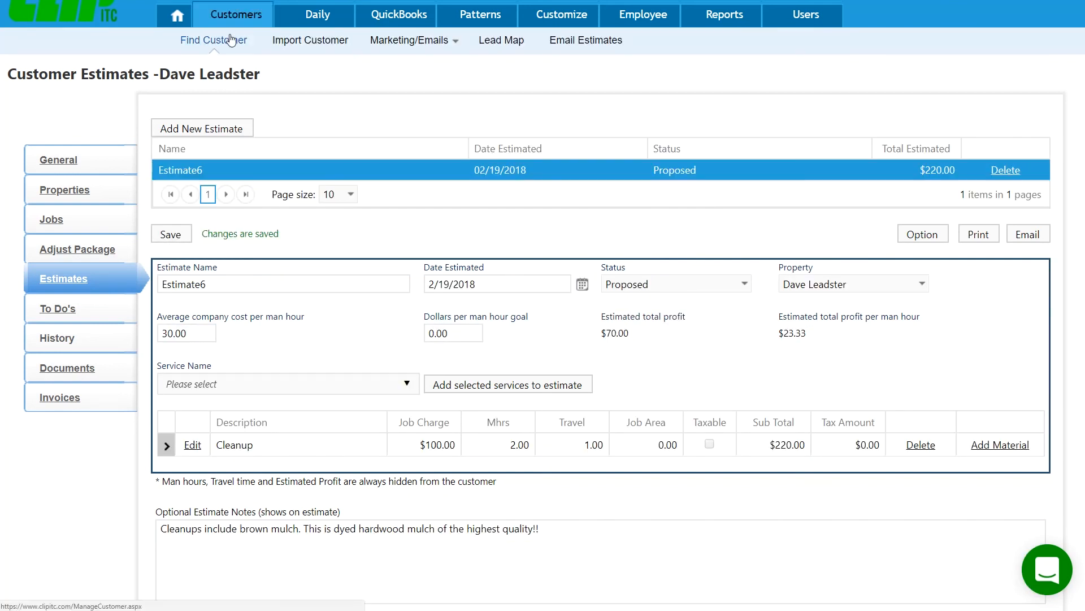
left_click(578, 41)
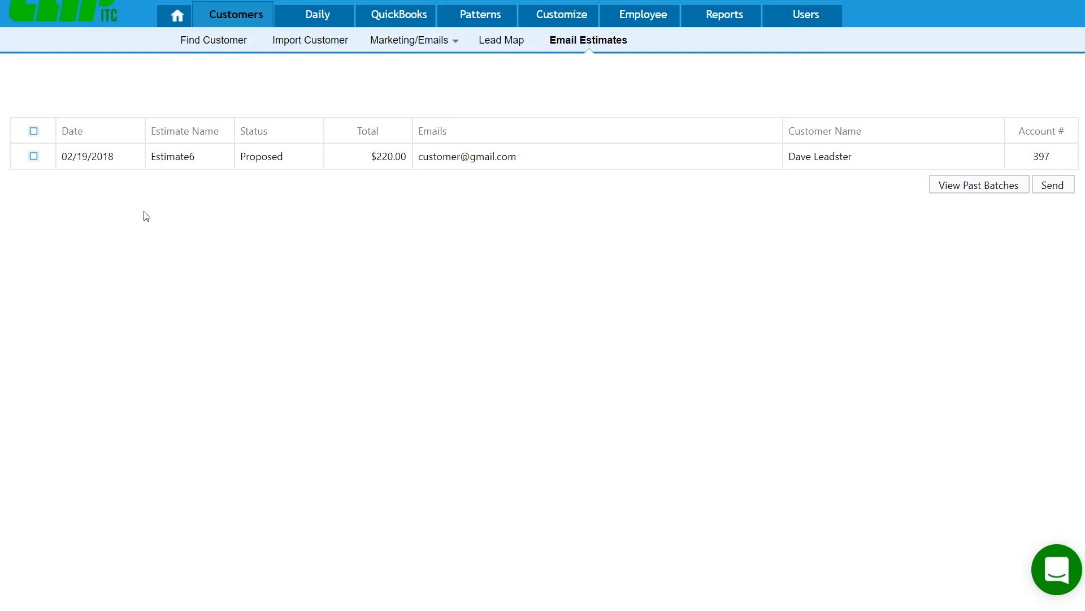
left_click(33, 156)
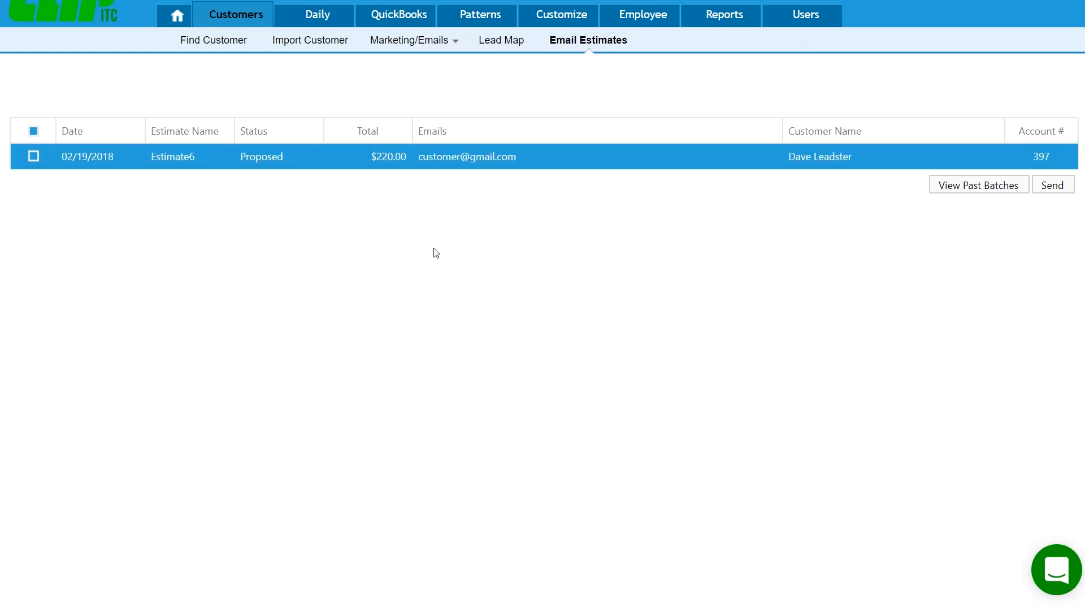
left_click(1059, 187)
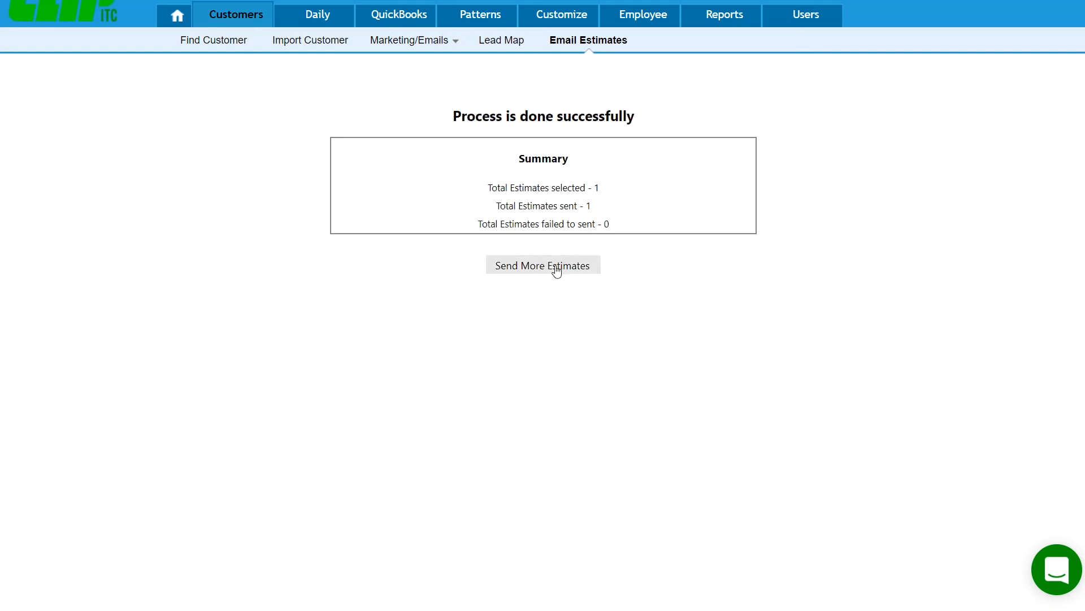
Return to the list of estimates to email, view the past batches, and open the batch totalling $220.00
left_click(556, 270)
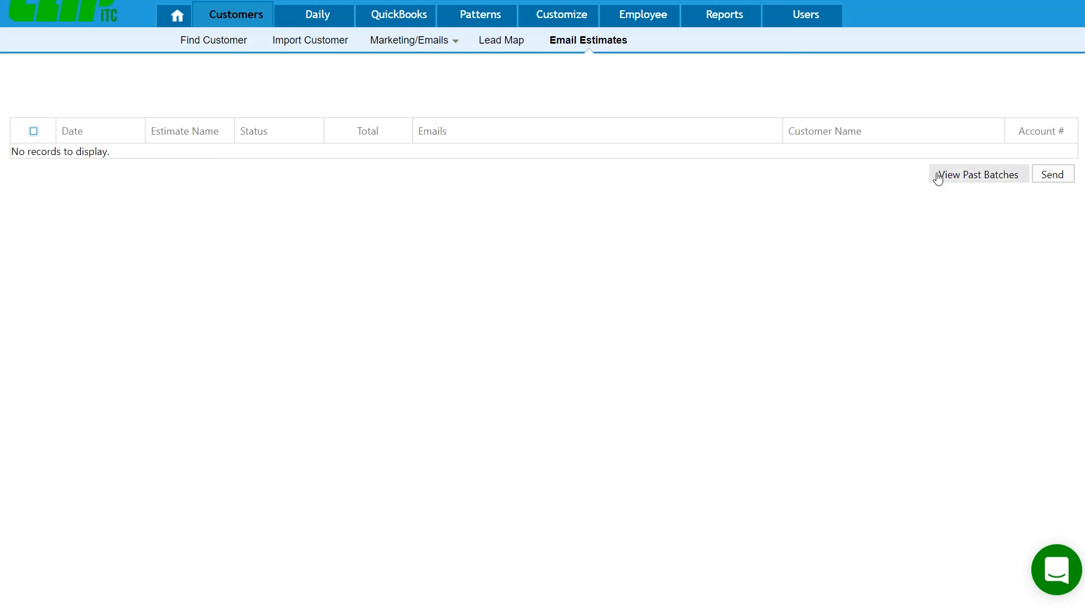
left_click(985, 179)
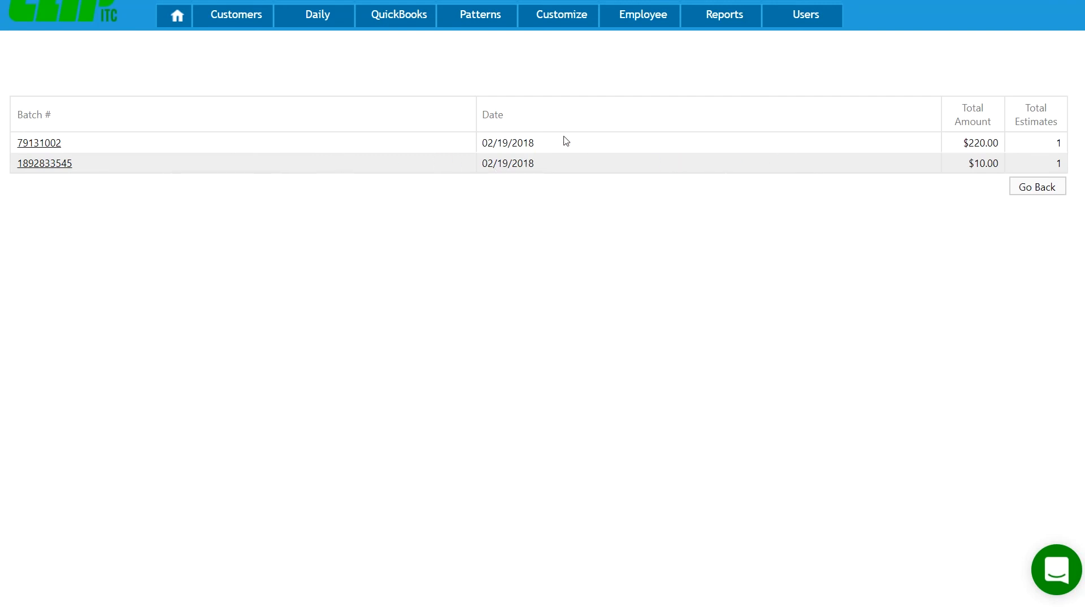
left_click(34, 146)
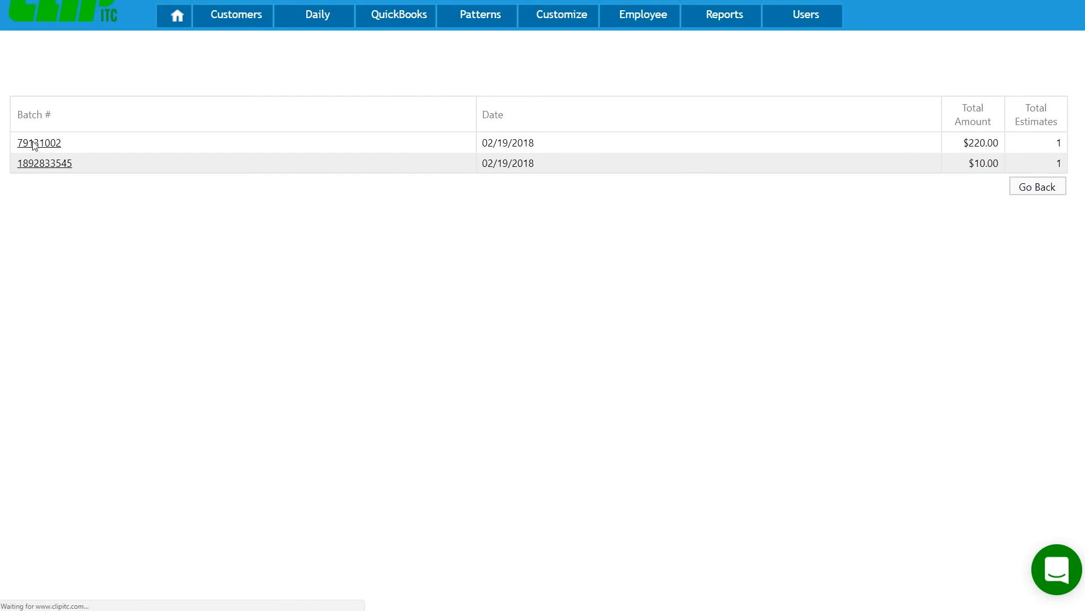